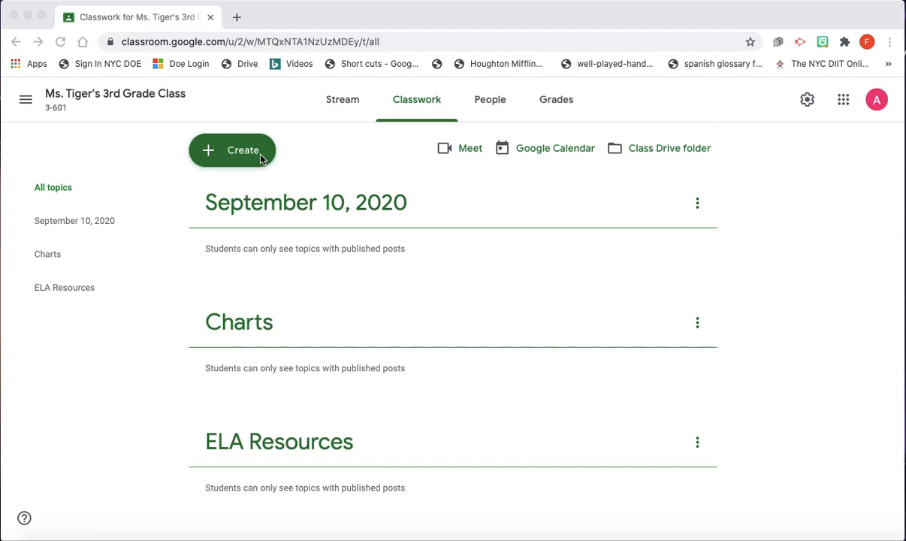
# Step: Create a new assignment titled "Math Activity: Arrays"
pyautogui.click(225, 155)
pyautogui.click(225, 155)
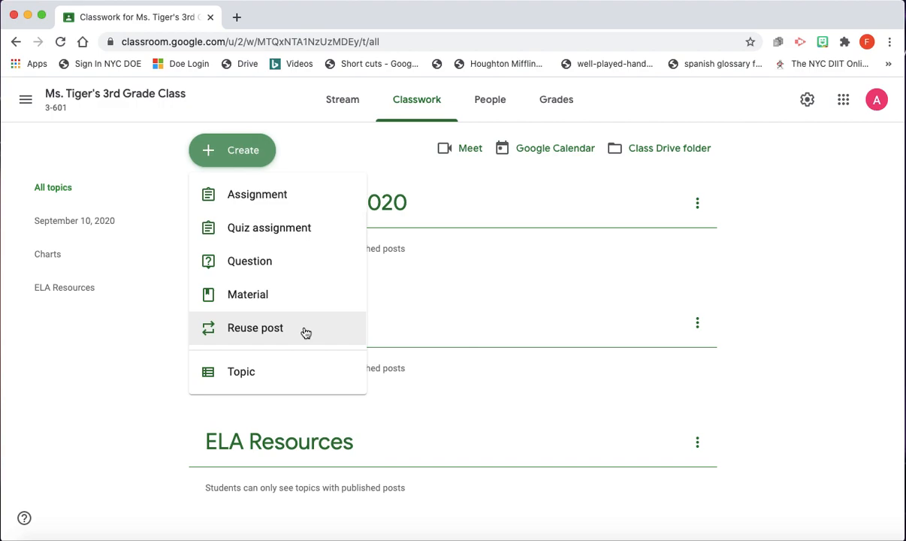
pyautogui.click(268, 196)
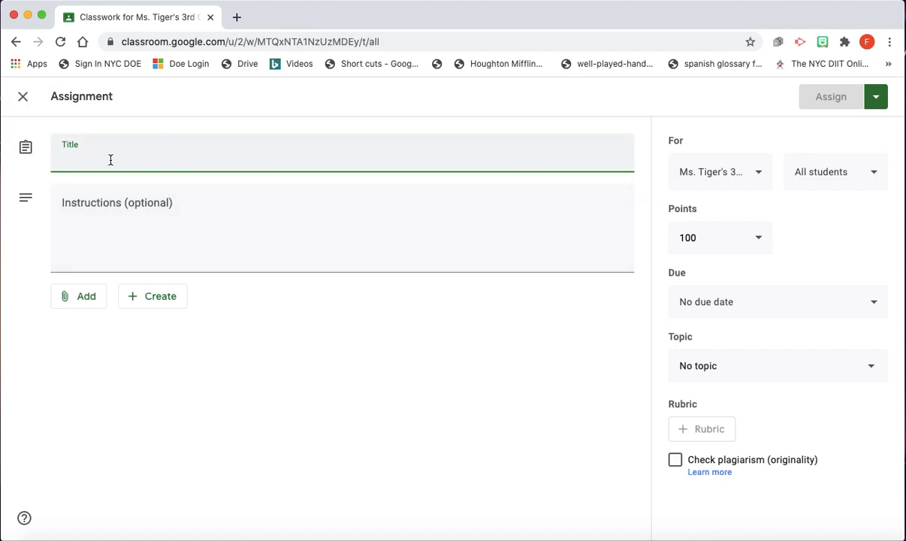
pyautogui.write('Ma')
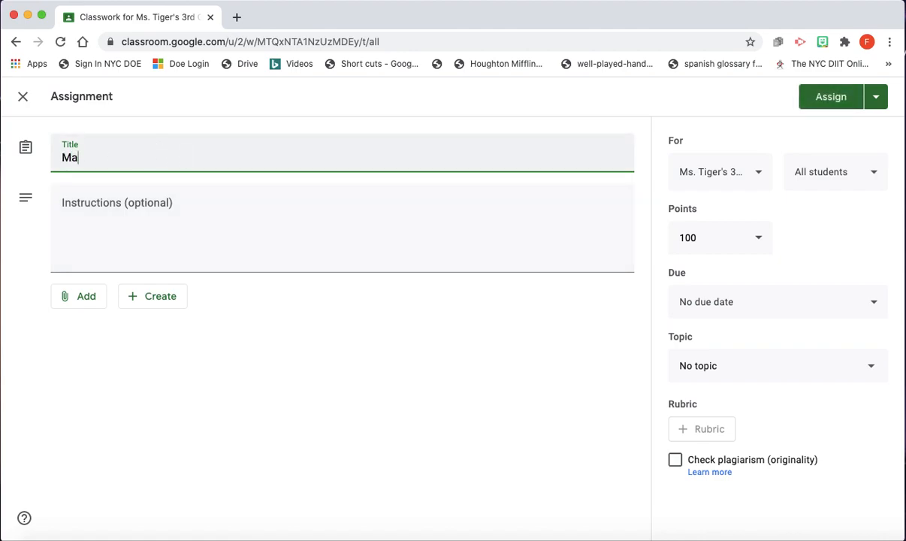
pyautogui.write('th Activity:')
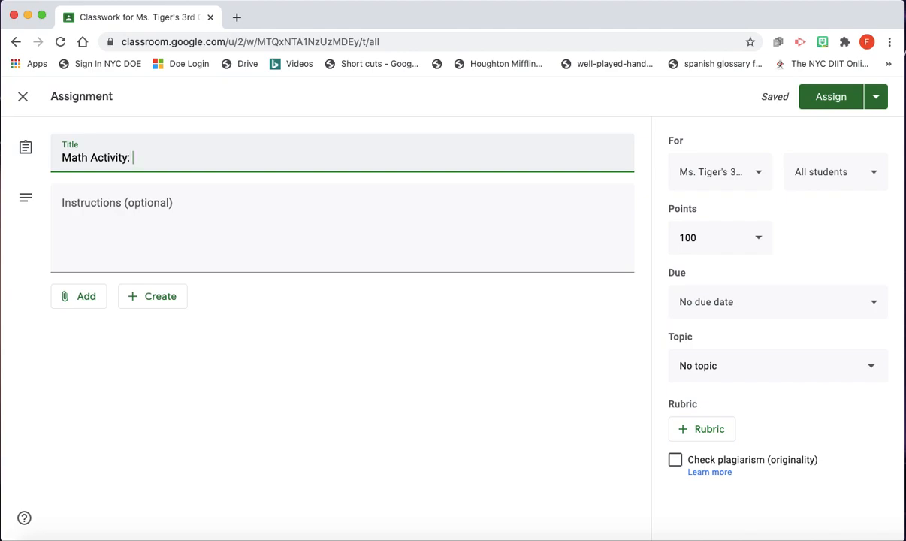
pyautogui.write('Arrays')
# Step: Enter the assignment instructions "Click through Google Slides about Arrays. Answer the questions about the pictures on each slide."
pyautogui.click(181, 202)
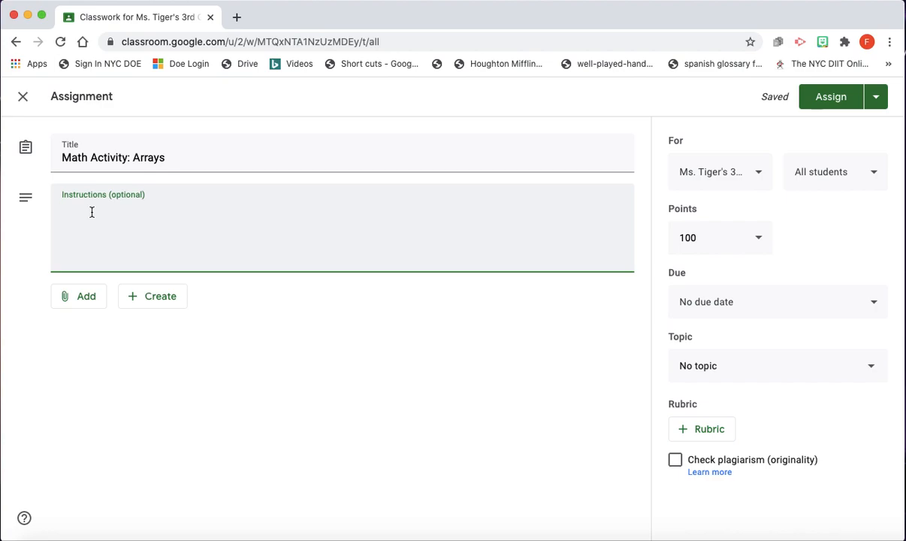
pyautogui.write('L')
pyautogui.press('BackSpace')
pyautogui.write('Click through Google')
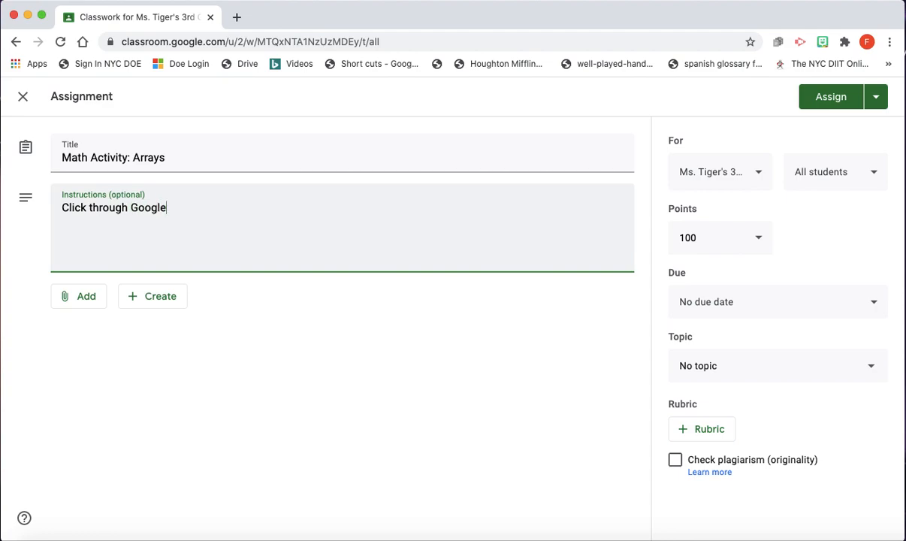
pyautogui.write(' Slides about Arrays')
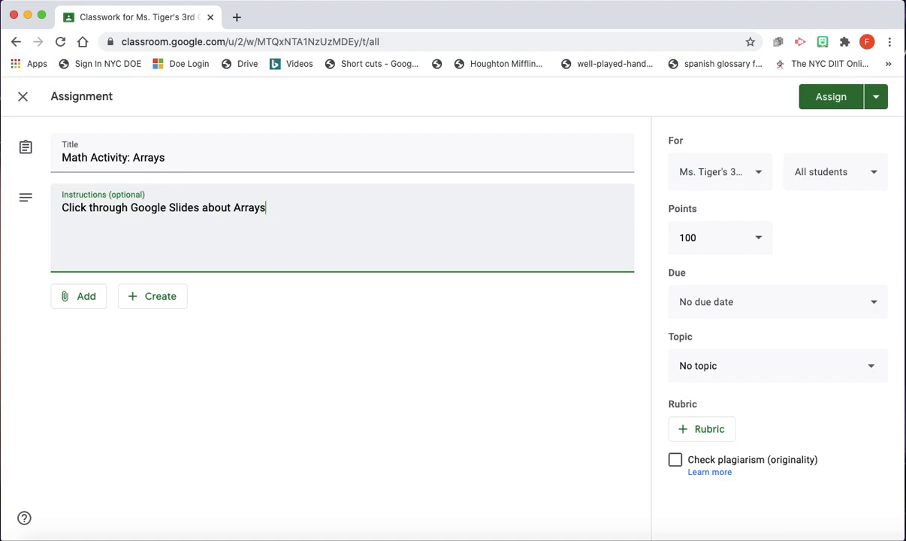
pyautogui.write('. Answer the questions about th')
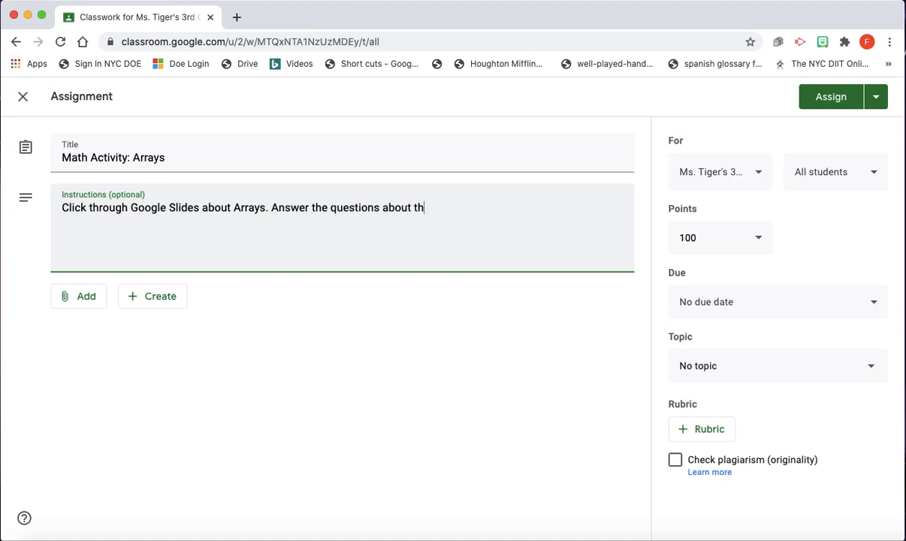
pyautogui.write('e pictures on each sli')
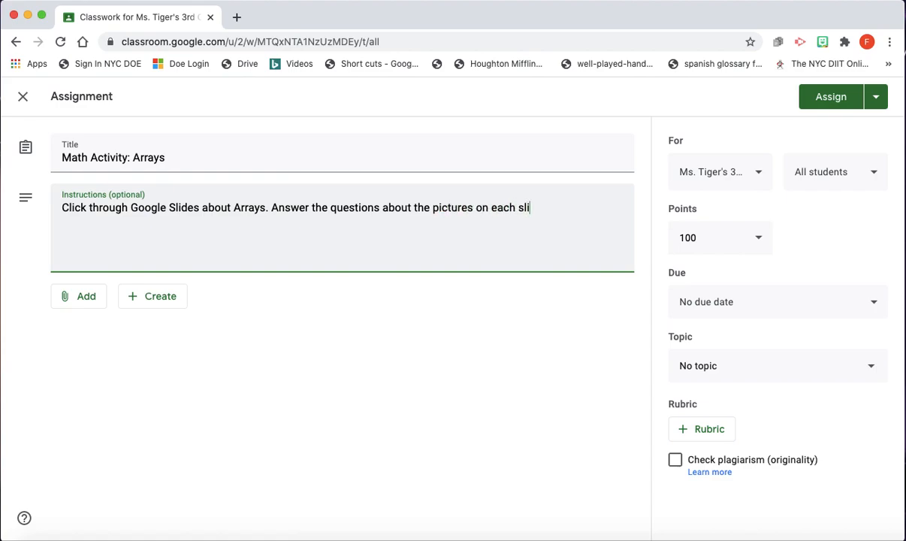
pyautogui.write('de.')
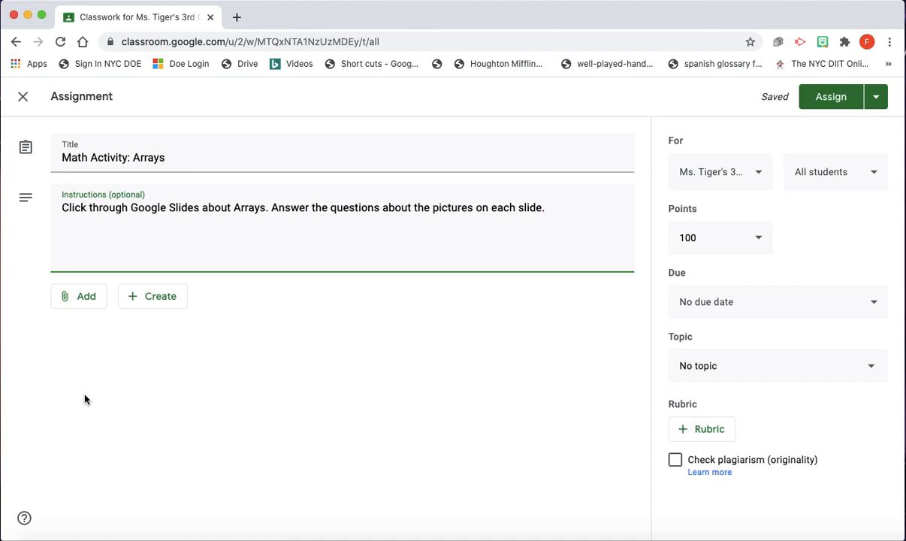
# Step: Attach the "Copy of Unit 1 Session 1.1" Google Slides from the Drive folder My Math Stuff > Powerpoints > Unit 1 2017-2018
pyautogui.click(82, 299)
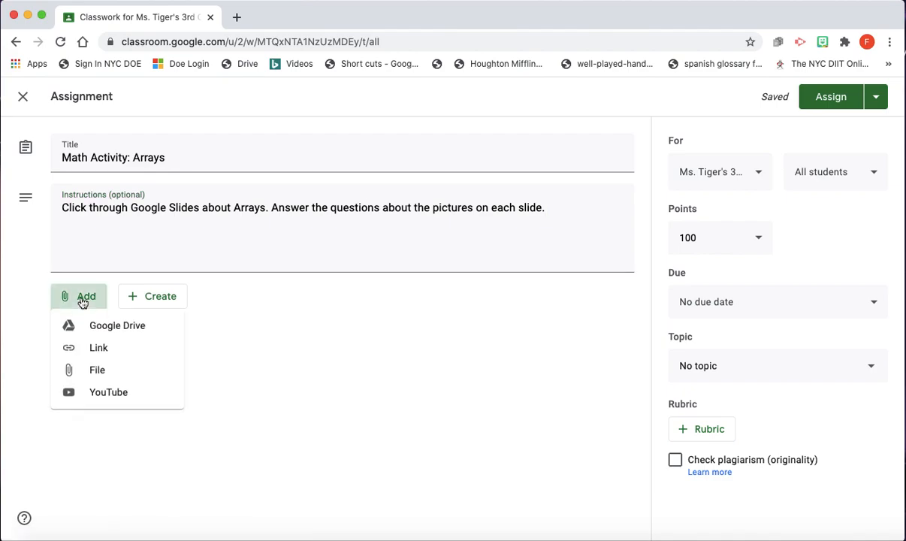
pyautogui.click(150, 331)
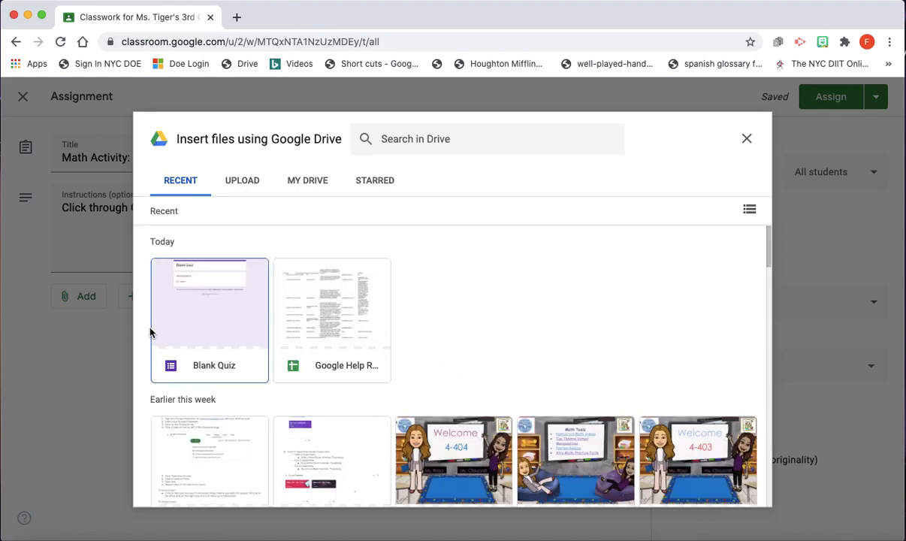
pyautogui.click(307, 179)
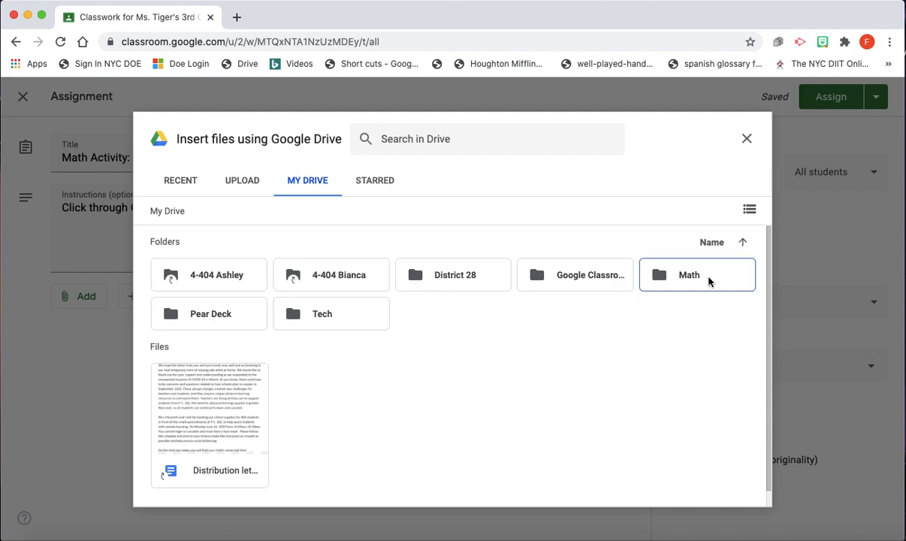
pyautogui.doubleClick(222, 284)
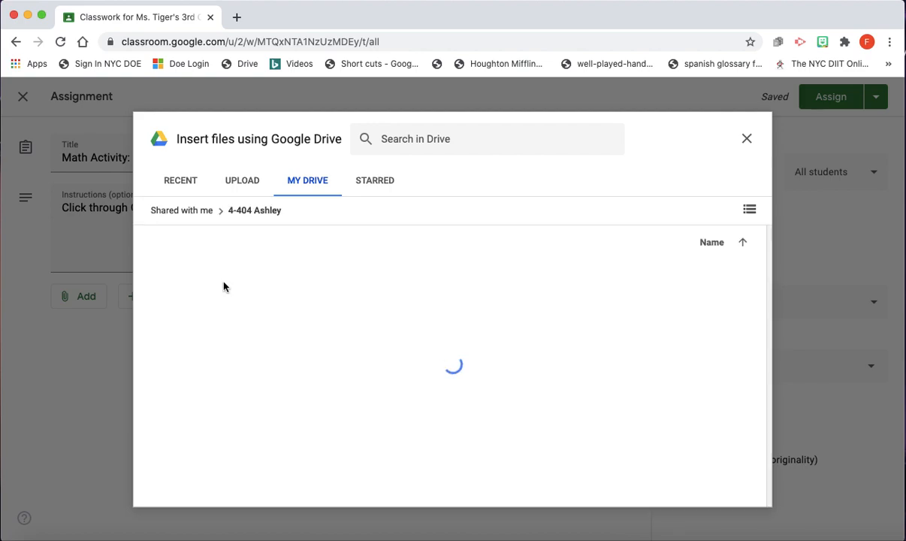
pyautogui.doubleClick(223, 284)
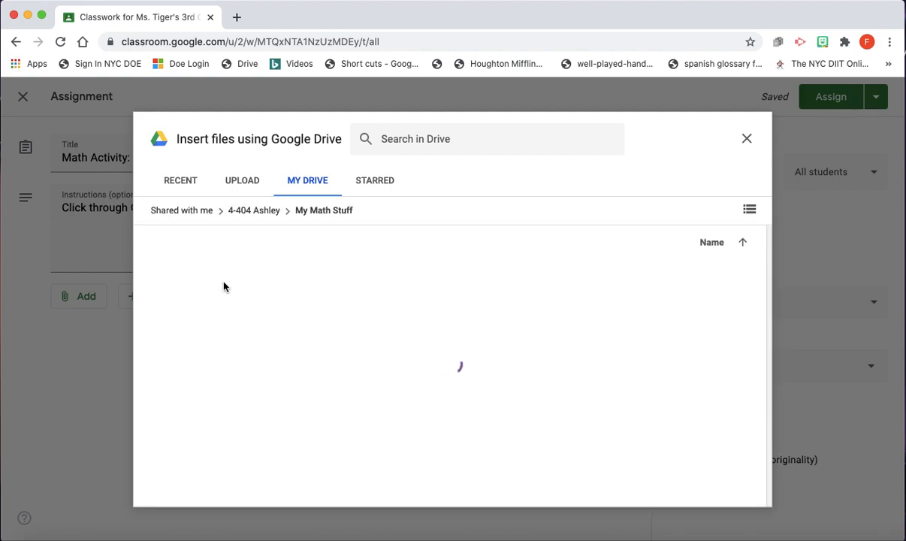
pyautogui.doubleClick(691, 357)
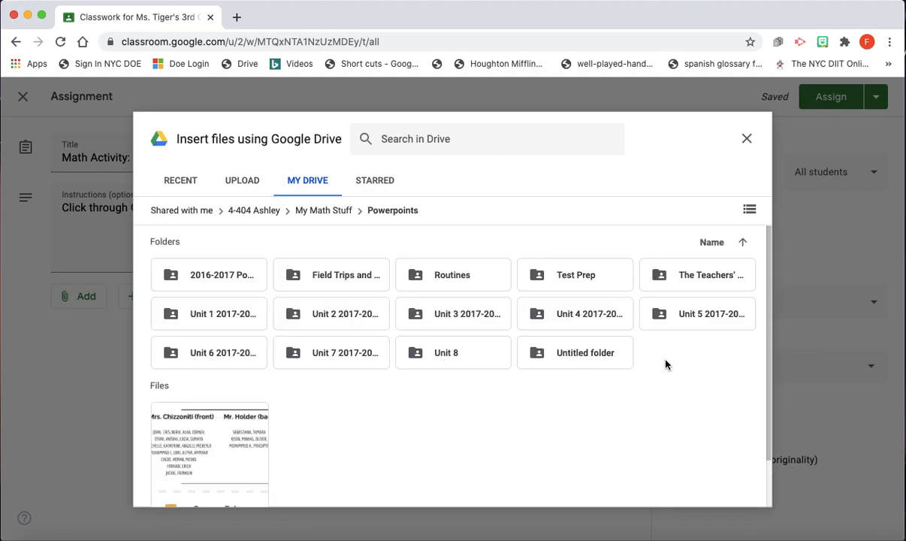
pyautogui.doubleClick(224, 325)
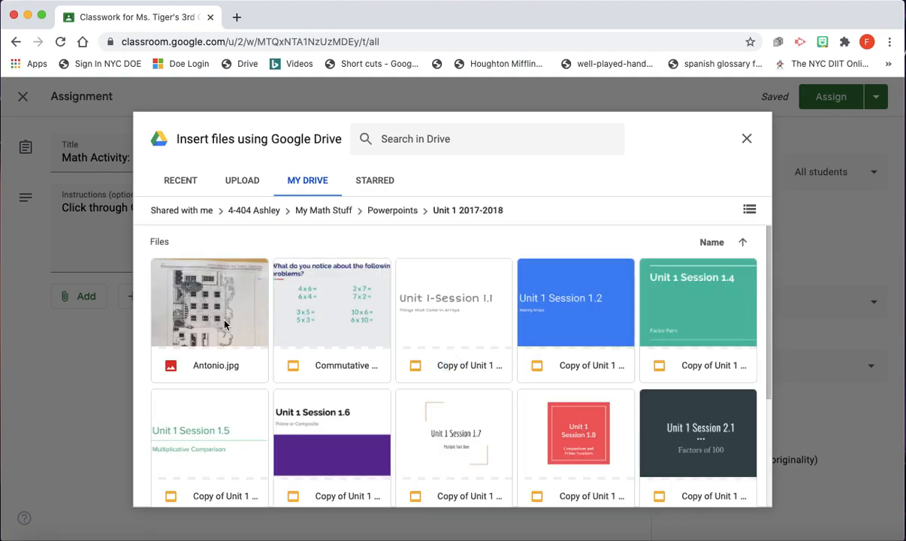
pyautogui.click(462, 315)
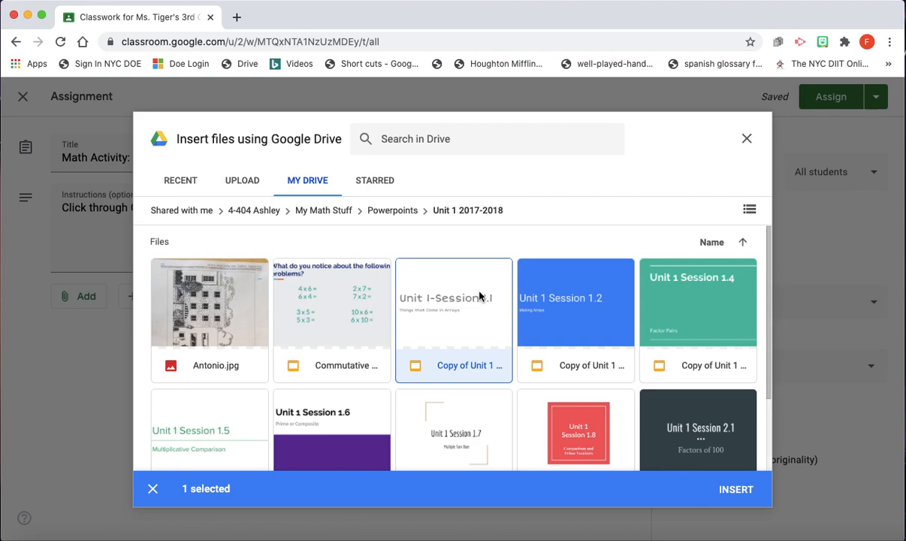
pyautogui.click(738, 490)
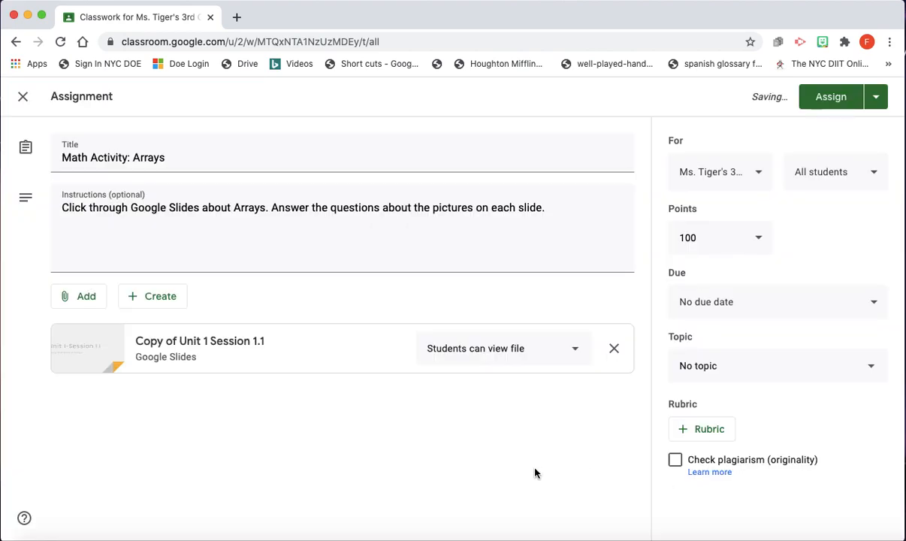
# Step: Try the student edit permission on the attached slides, and set them to make a copy for each student
pyautogui.click(575, 350)
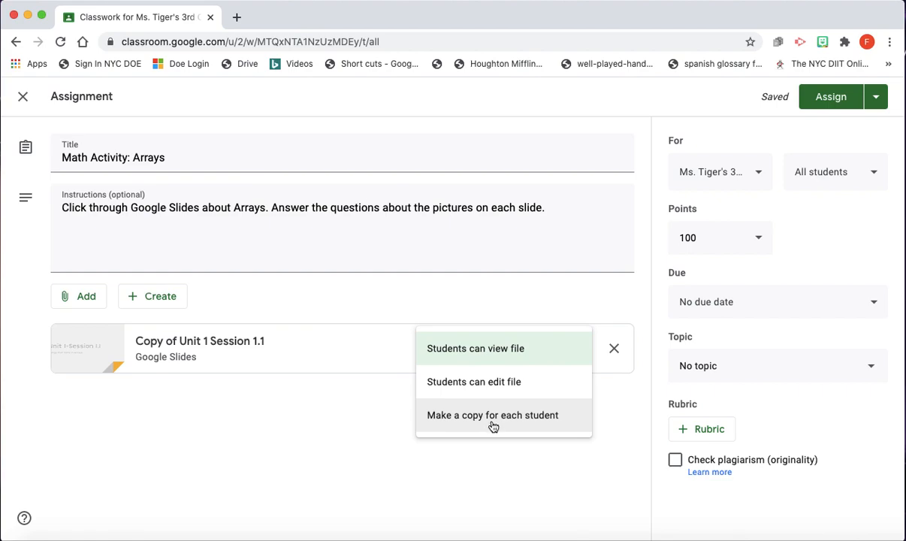
pyautogui.click(563, 415)
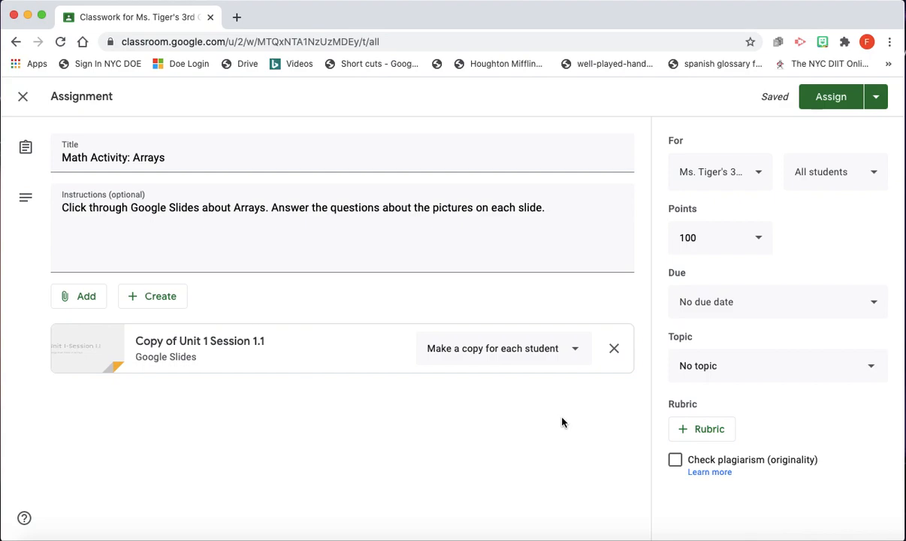
pyautogui.click(564, 349)
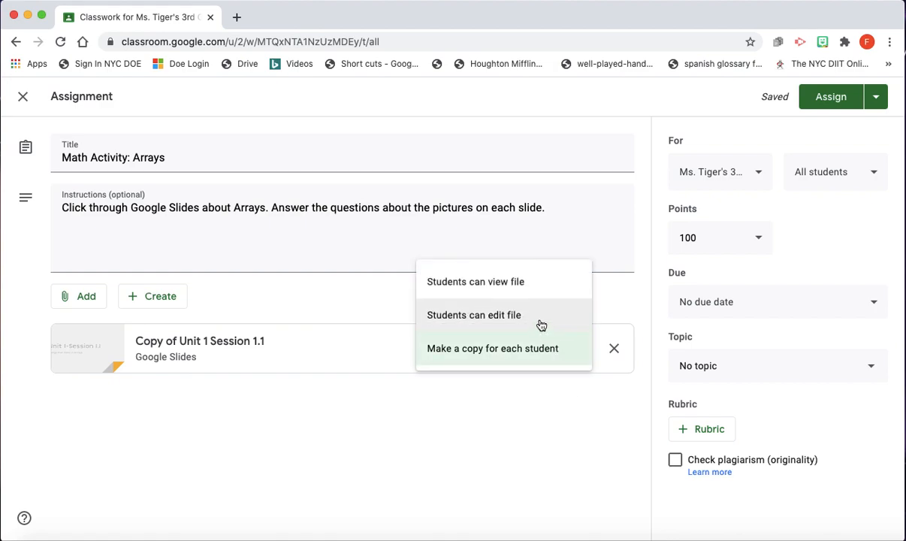
pyautogui.click(541, 319)
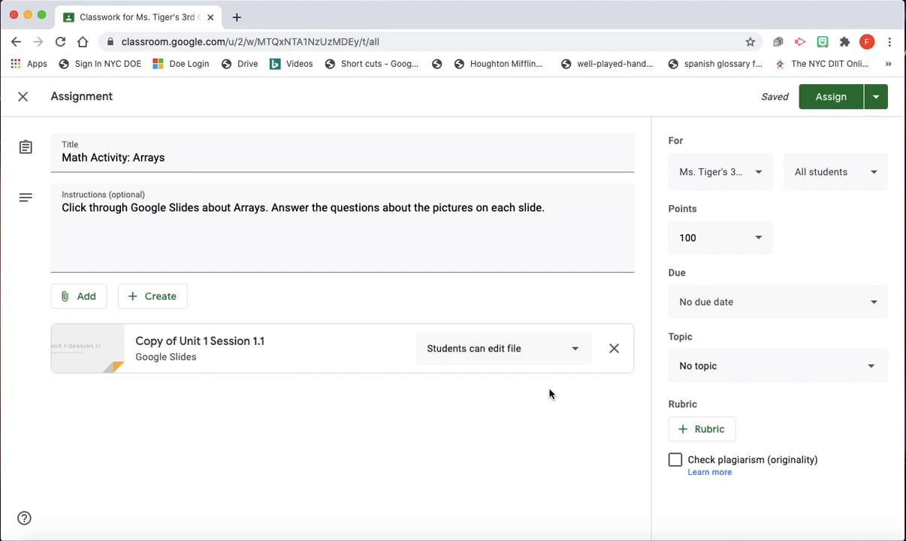
pyautogui.click(576, 353)
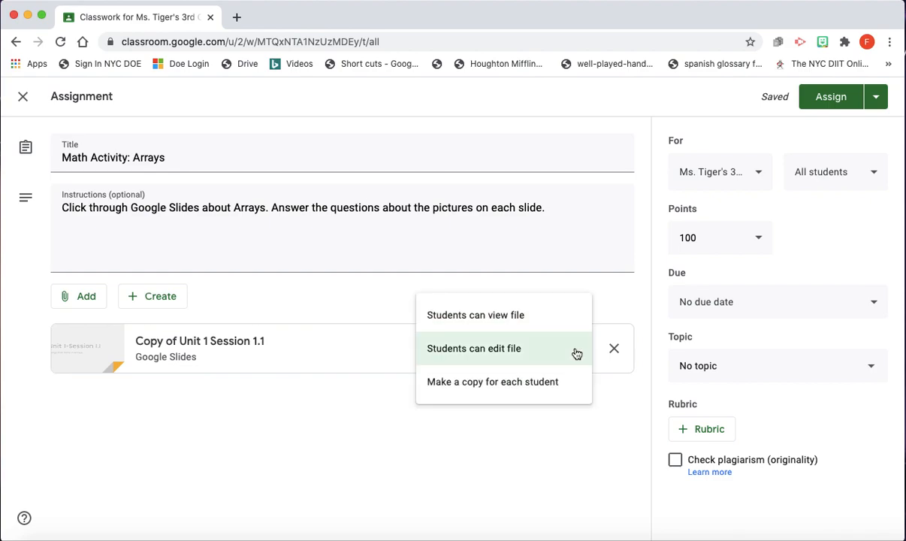
pyautogui.click(541, 384)
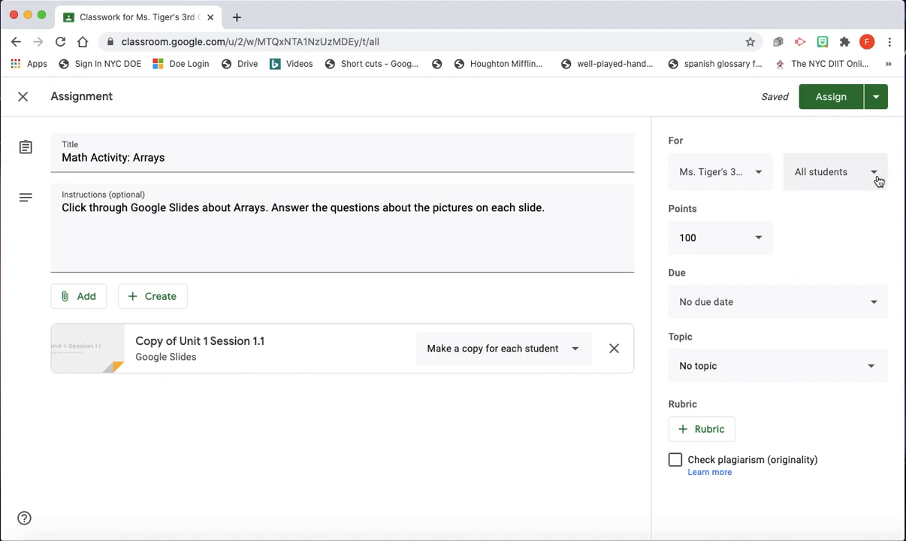
pyautogui.click(759, 174)
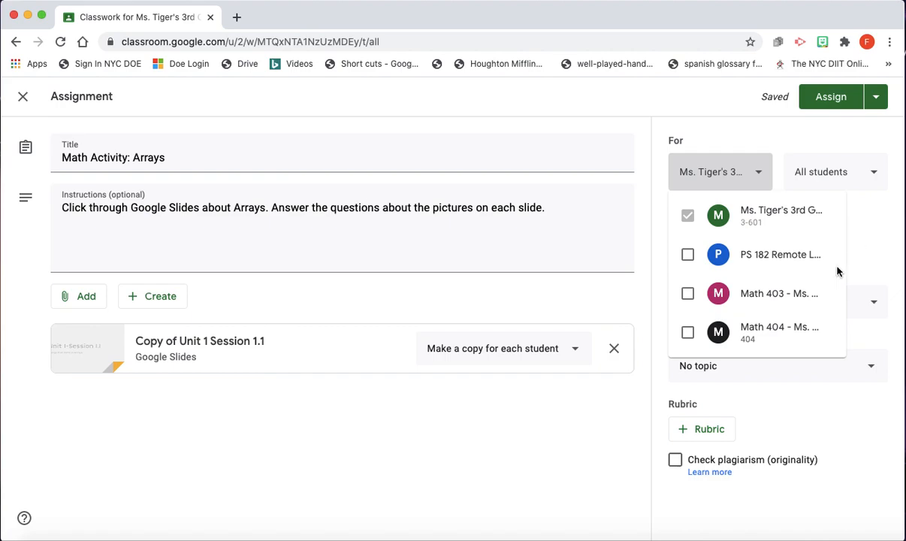
pyautogui.click(688, 297)
pyautogui.click(688, 335)
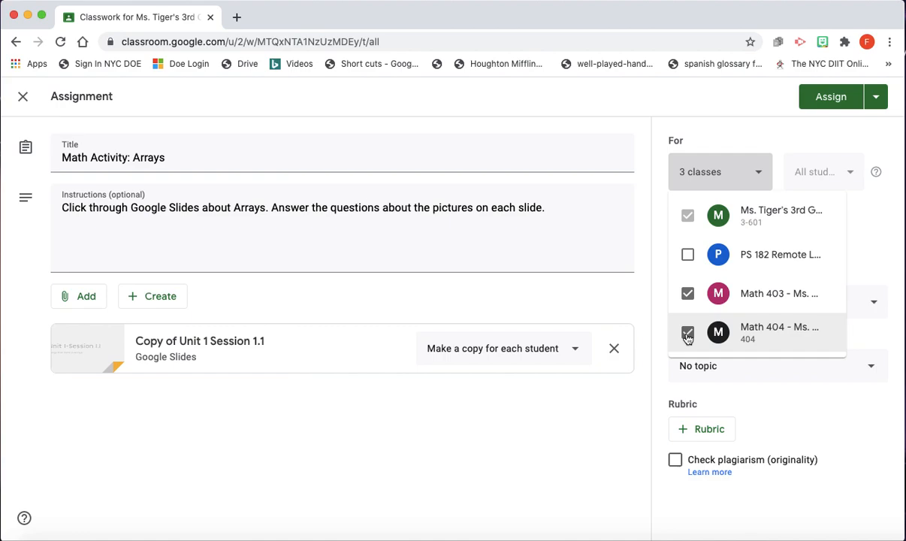
pyautogui.click(688, 334)
pyautogui.click(688, 294)
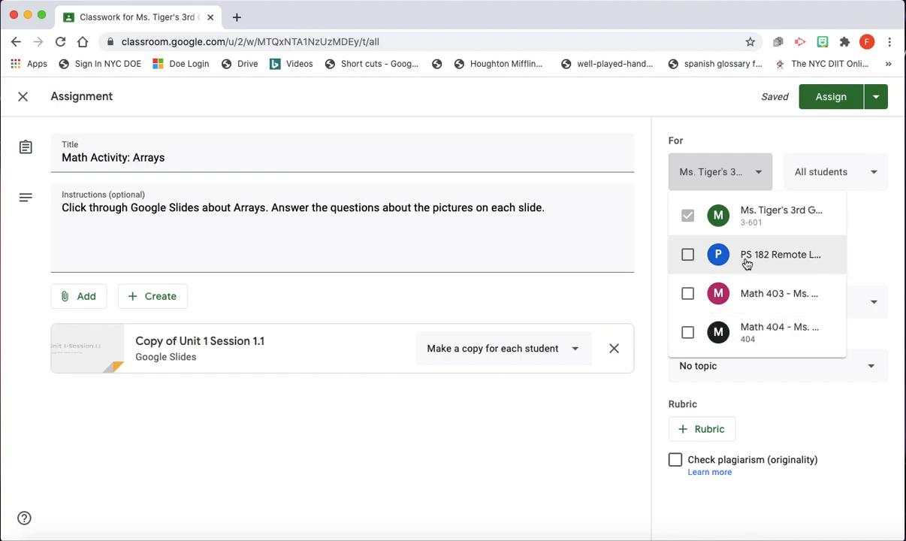
pyautogui.click(853, 181)
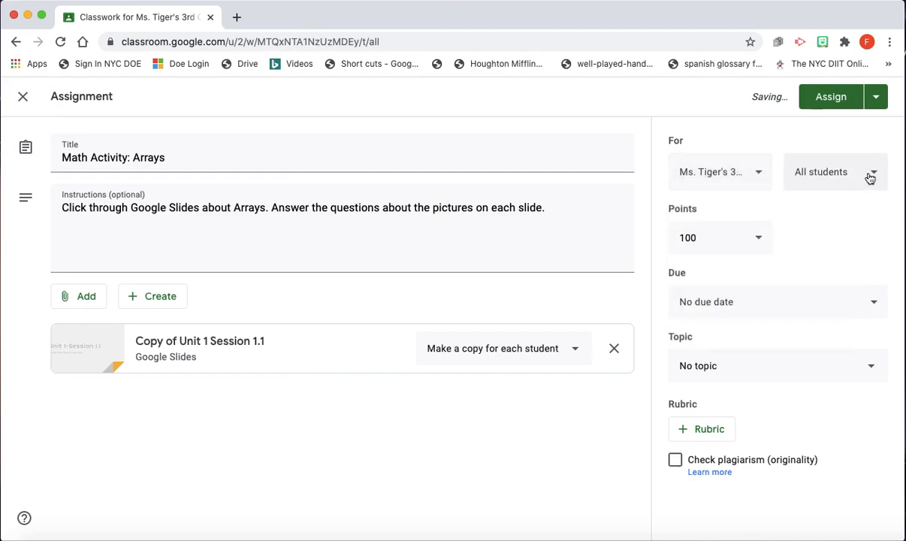
pyautogui.click(873, 176)
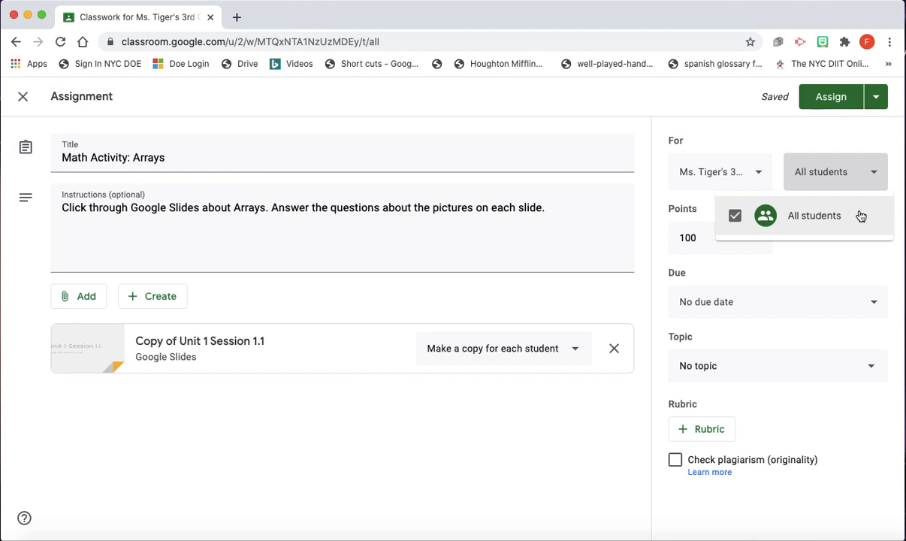
# Step: Set the assignment's points to 4
pyautogui.click(702, 239)
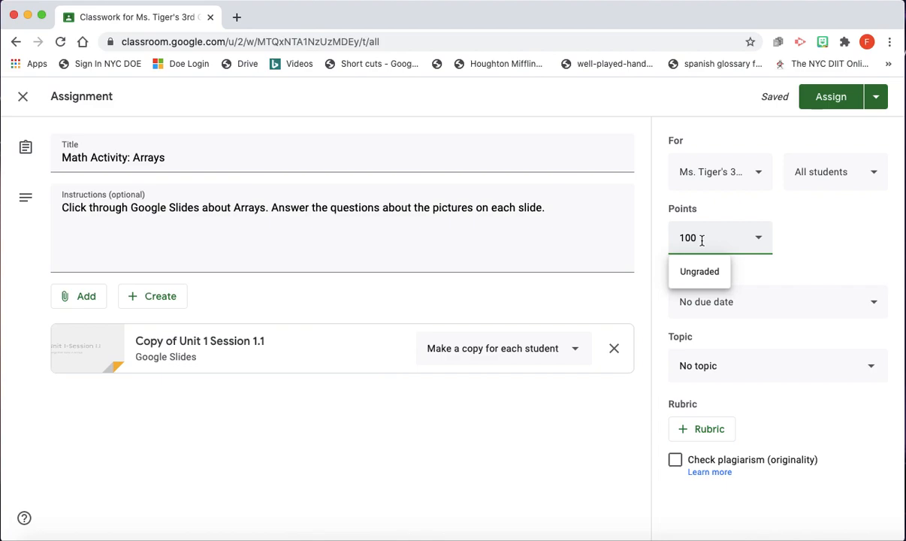
pyautogui.press('BackSpace')
pyautogui.press('BackSpace')
pyautogui.press('BackSpace')
pyautogui.write('4')
pyautogui.click(811, 251)
# Step: Make the assignment Ungraded instead of giving it points
pyautogui.click(767, 247)
pyautogui.click(706, 270)
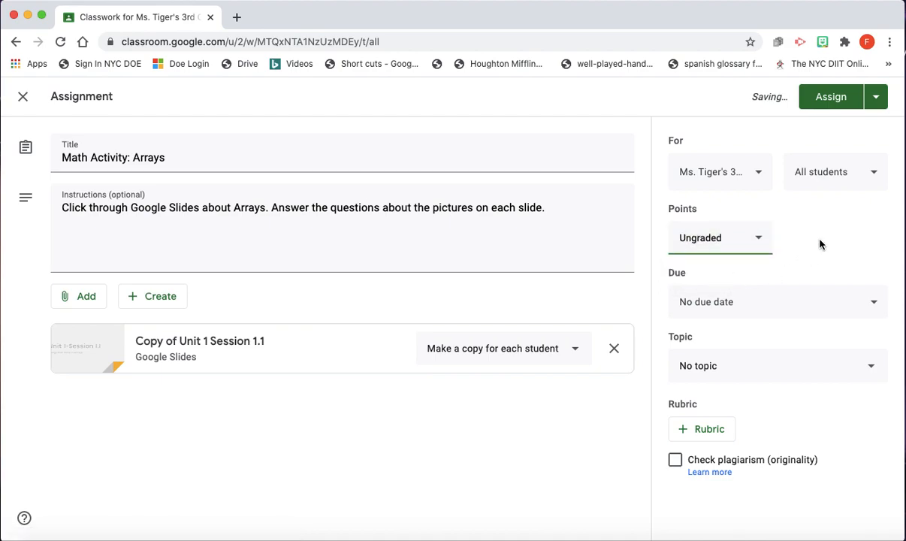
# Step: Set the assignment's due date to Sep 10, 2020
pyautogui.click(874, 305)
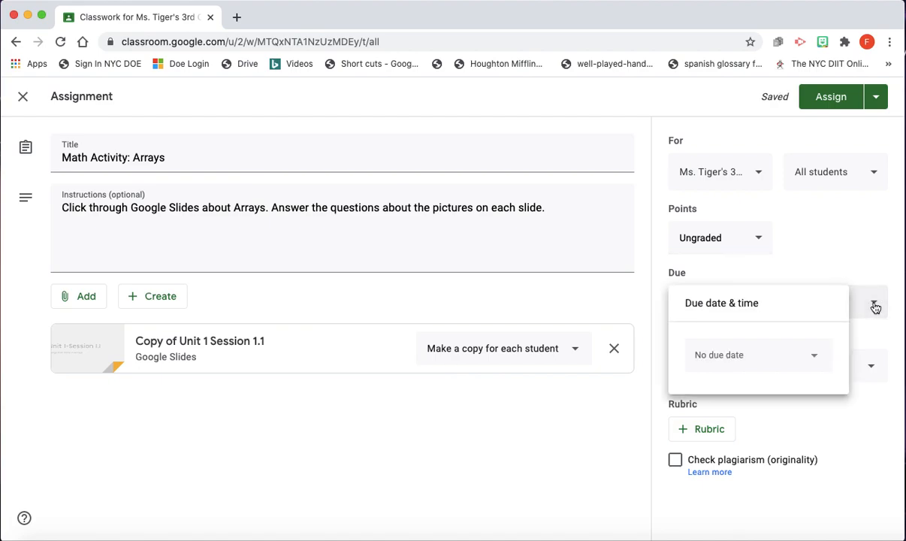
pyautogui.click(810, 356)
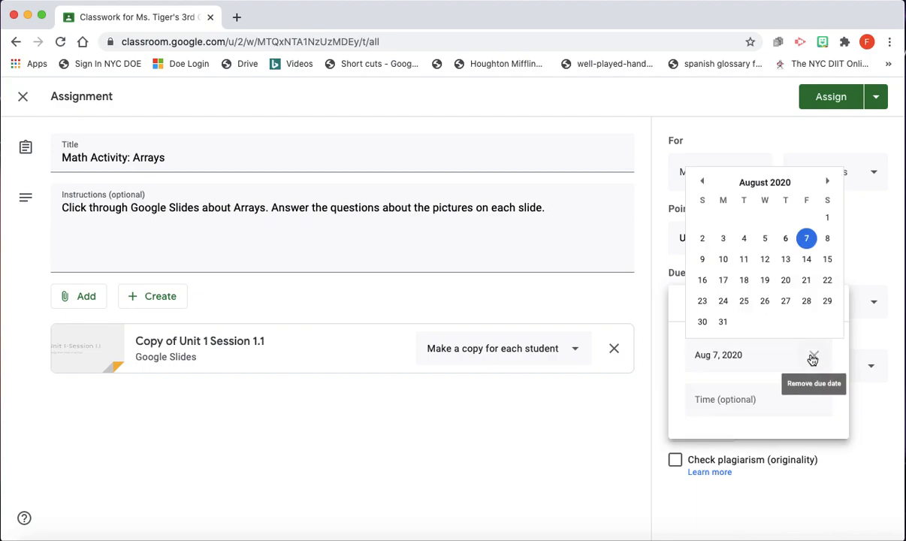
pyautogui.click(827, 182)
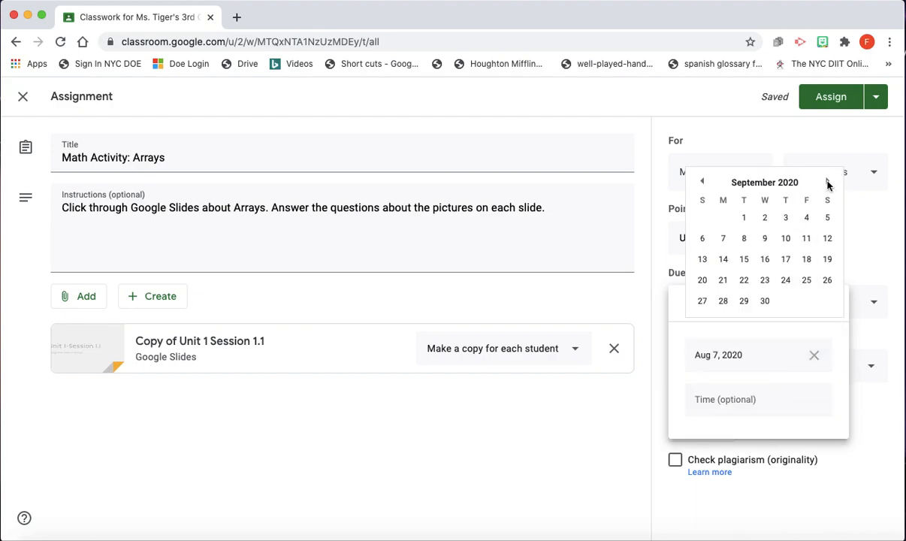
pyautogui.click(787, 239)
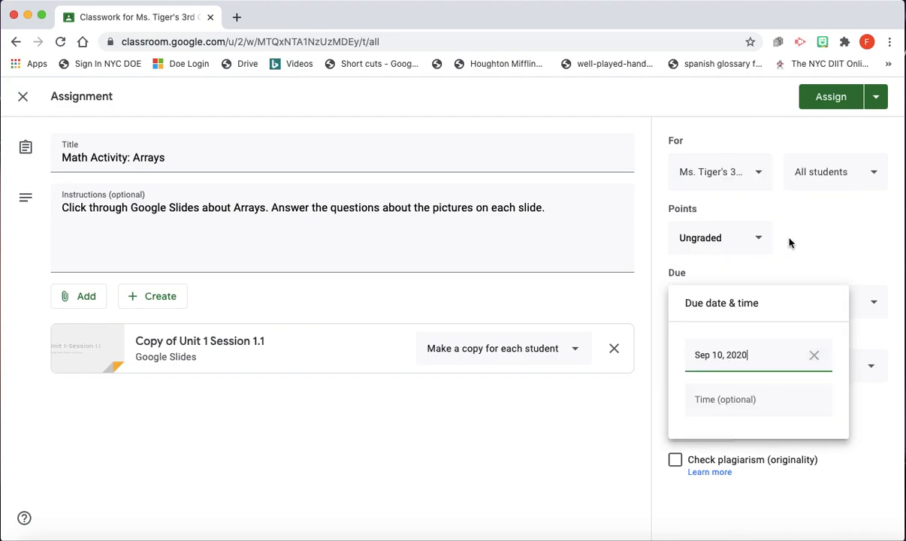
# Step: Set the assignment's due time to 2:20 PM
pyautogui.click(752, 400)
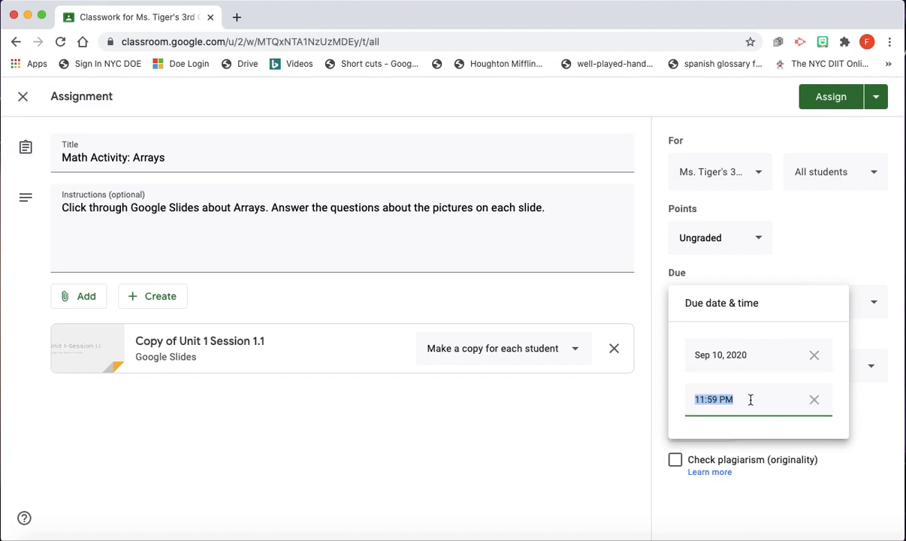
pyautogui.write('2:20')
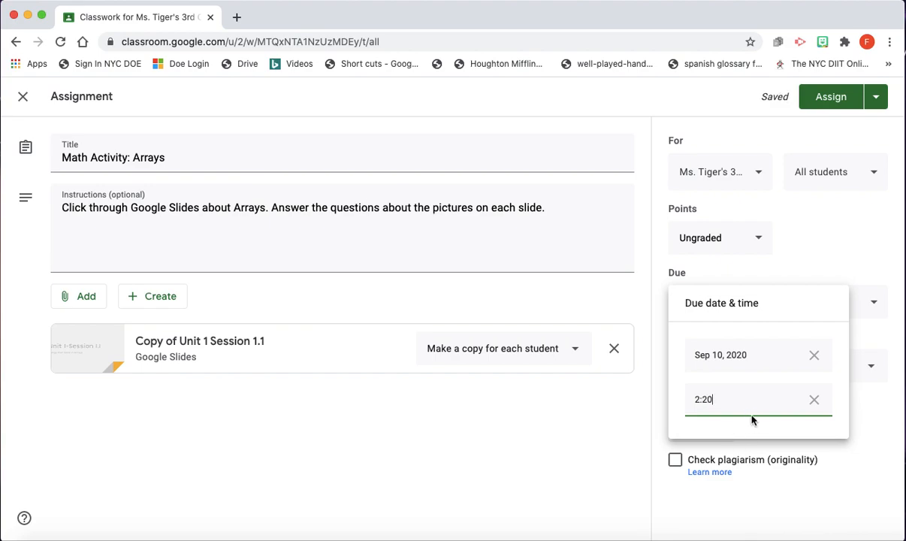
pyautogui.write(' PM')
pyautogui.click(878, 453)
pyautogui.click(780, 305)
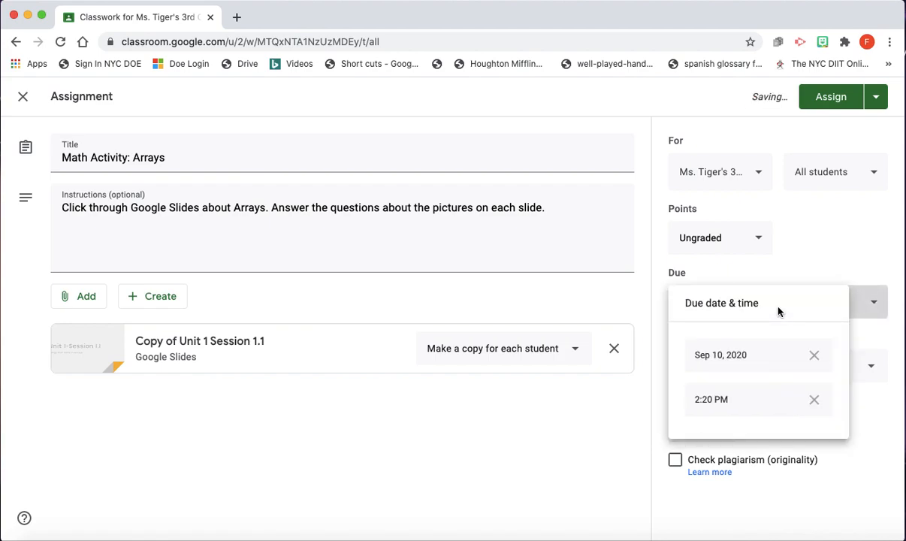
pyautogui.click(814, 401)
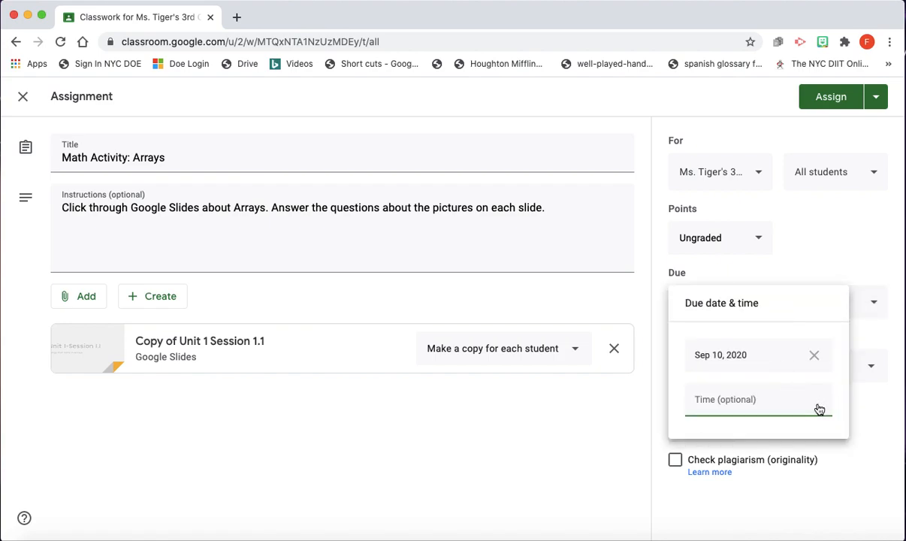
pyautogui.click(746, 401)
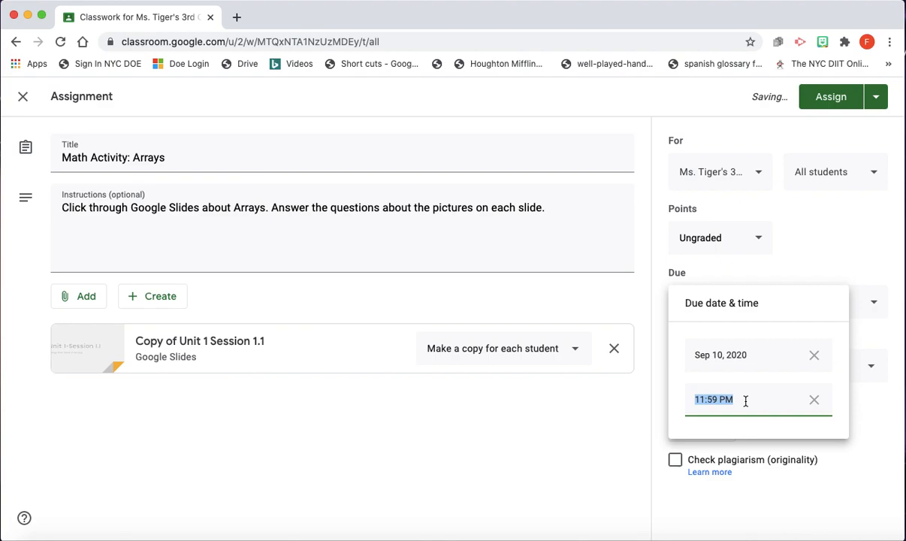
pyautogui.write('2:20 PM')
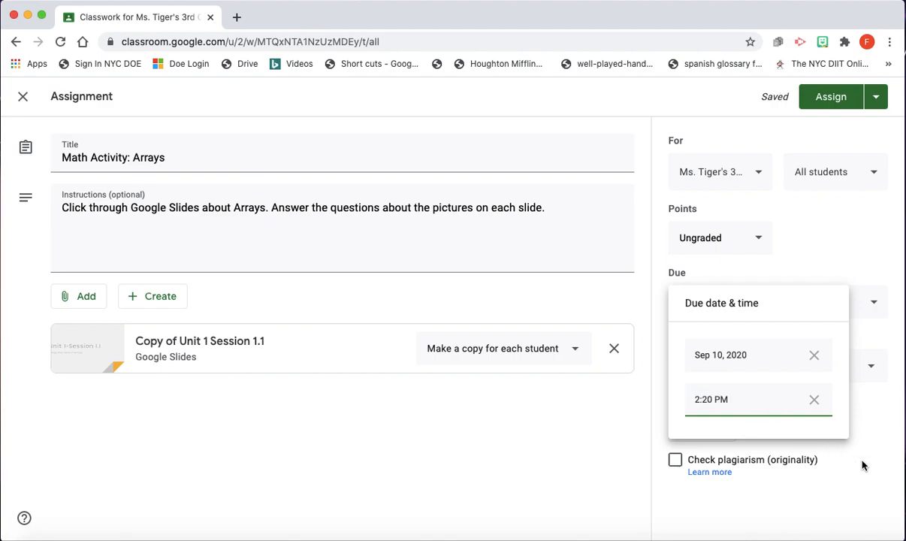
pyautogui.click(862, 466)
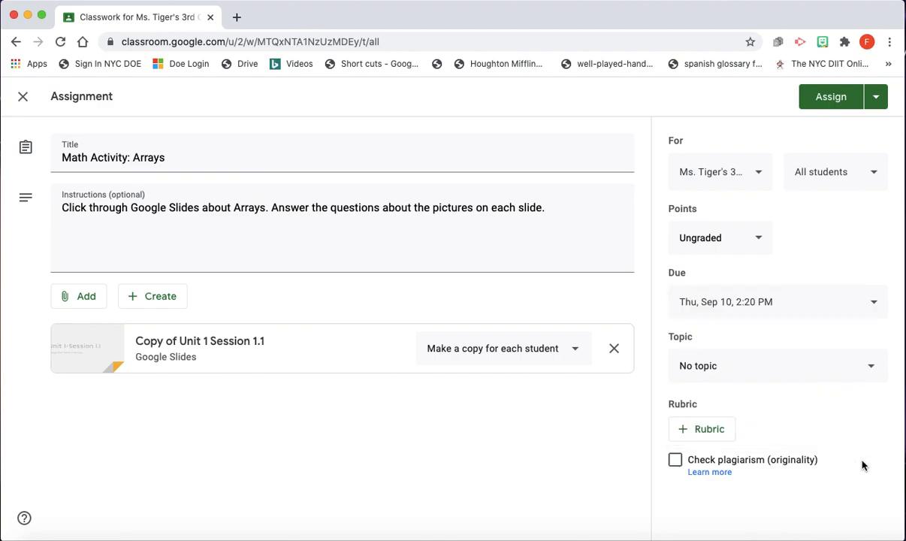
# Step: File the assignment under the September 10, 2020 topic and assign it to all students
pyautogui.click(872, 368)
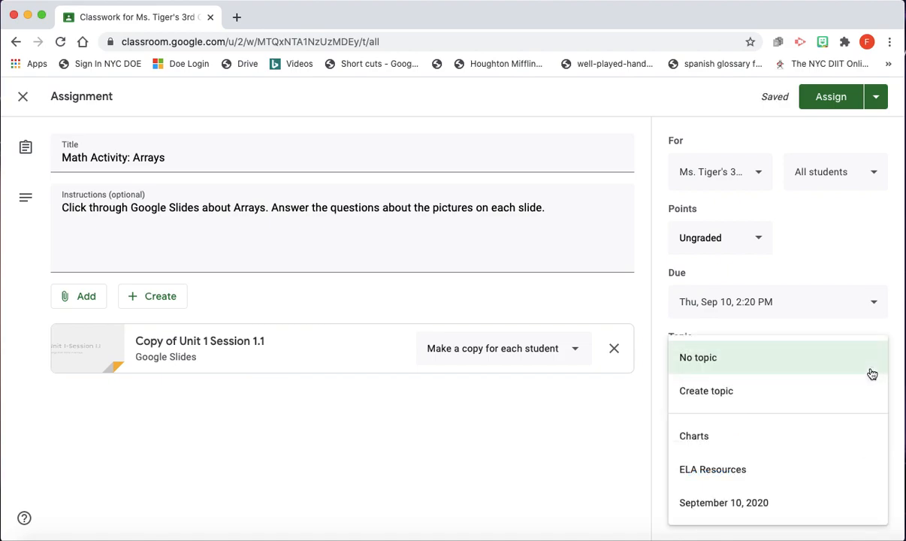
pyautogui.click(762, 504)
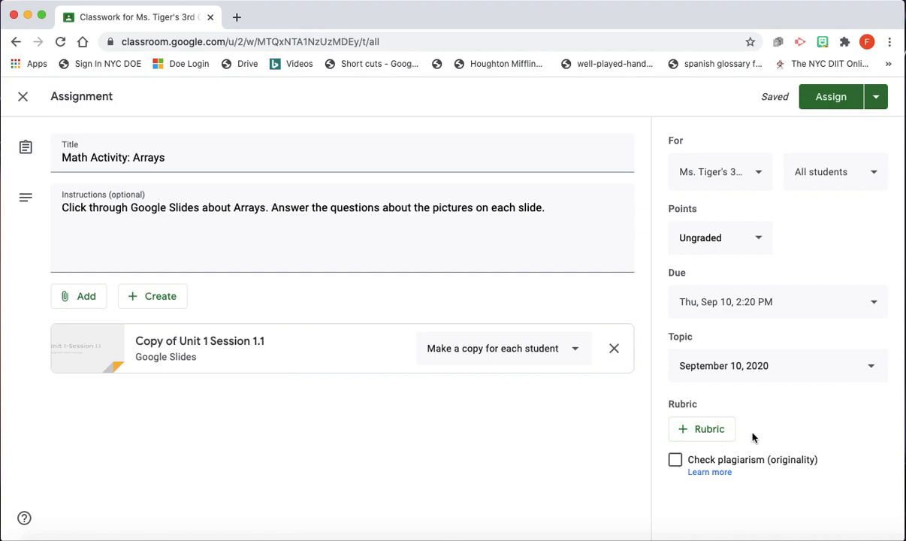
pyautogui.click(717, 430)
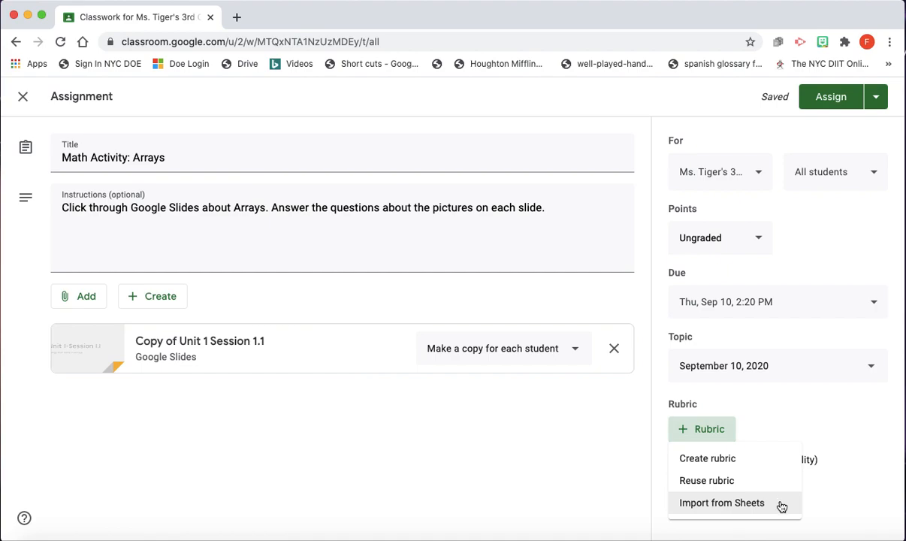
pyautogui.click(843, 436)
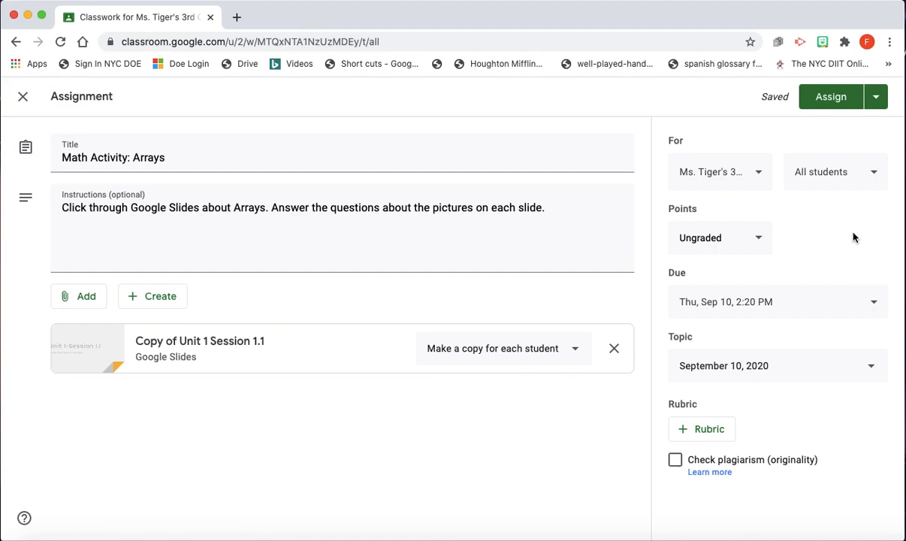
pyautogui.click(825, 97)
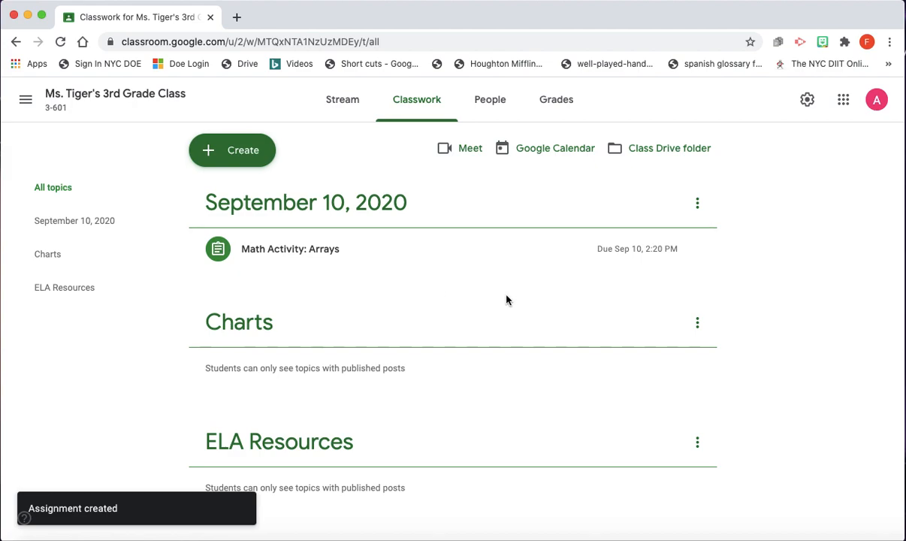
# Step: Edit the posted Math Activity: Arrays assignment to No topic, and move it back under the September 10, 2020 topic in Classwork
pyautogui.click(699, 250)
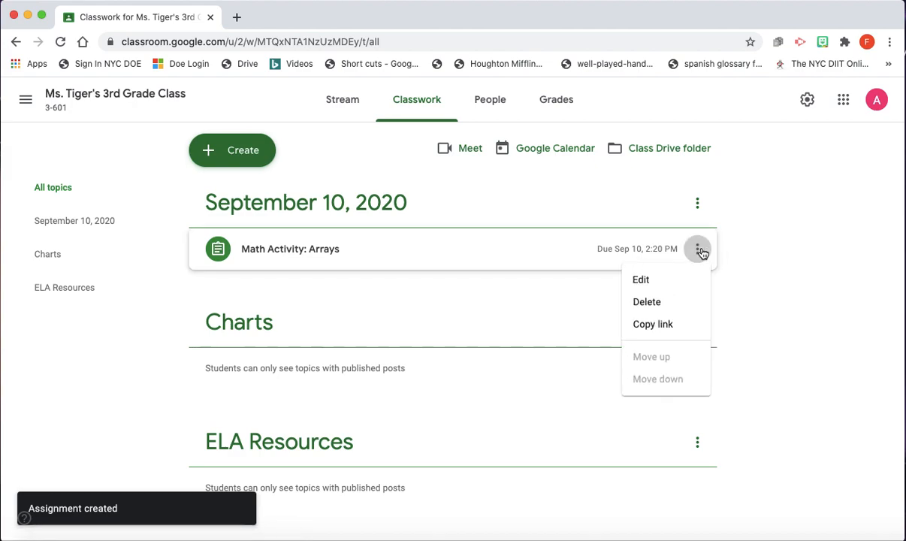
pyautogui.click(646, 279)
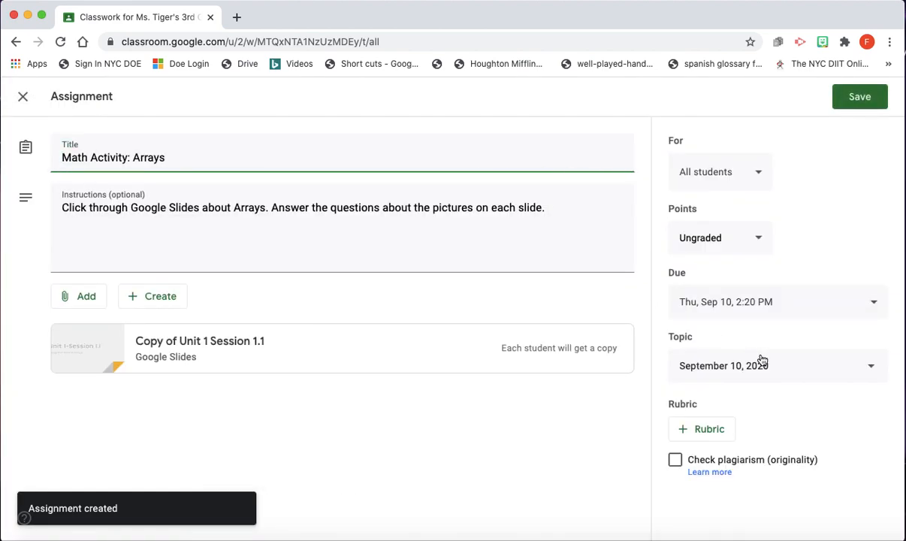
pyautogui.click(762, 361)
pyautogui.click(729, 226)
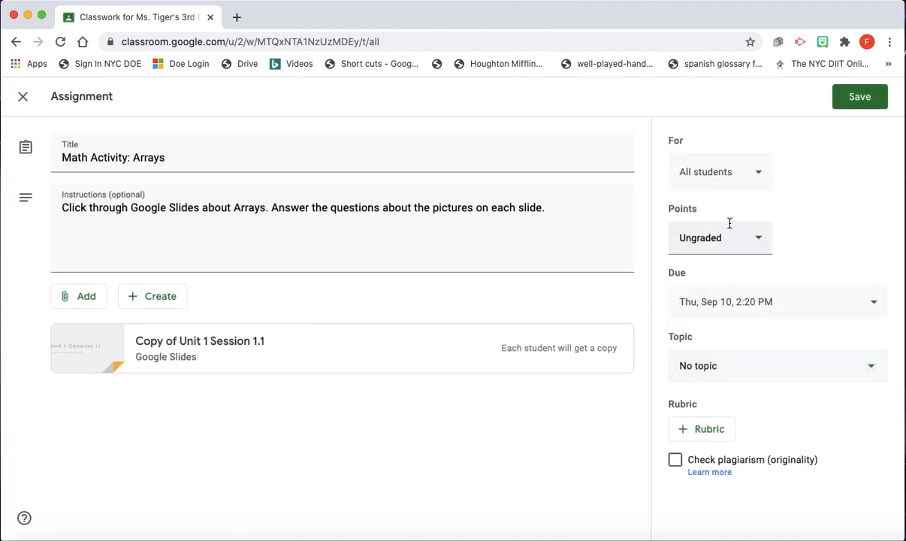
pyautogui.click(862, 97)
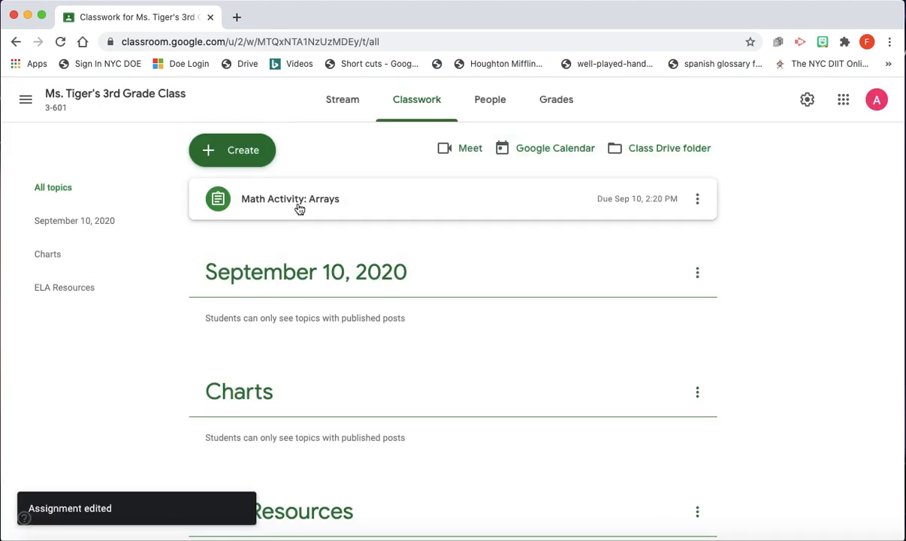
pyautogui.moveTo(340, 204); pyautogui.dragTo(344, 289)
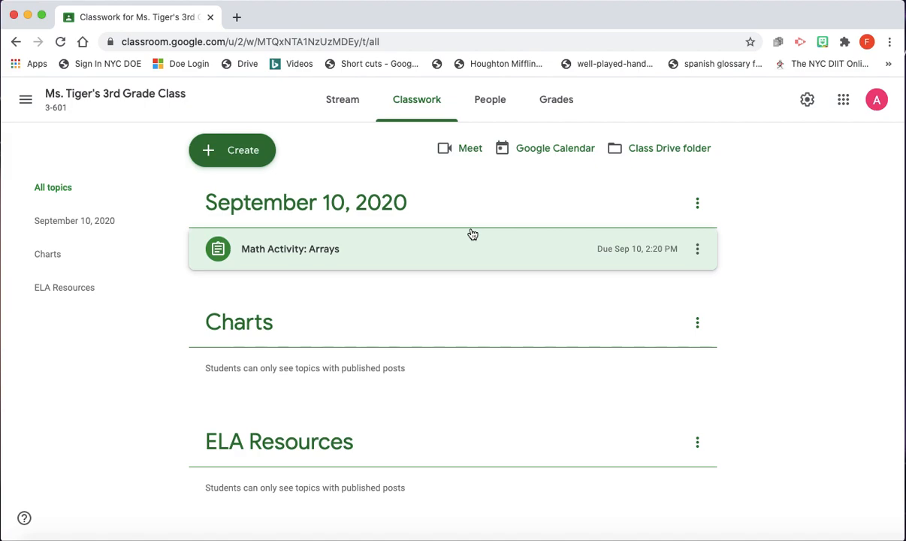
# Step: Create a quiz assignment titled "Multiplication Facts"
pyautogui.click(256, 154)
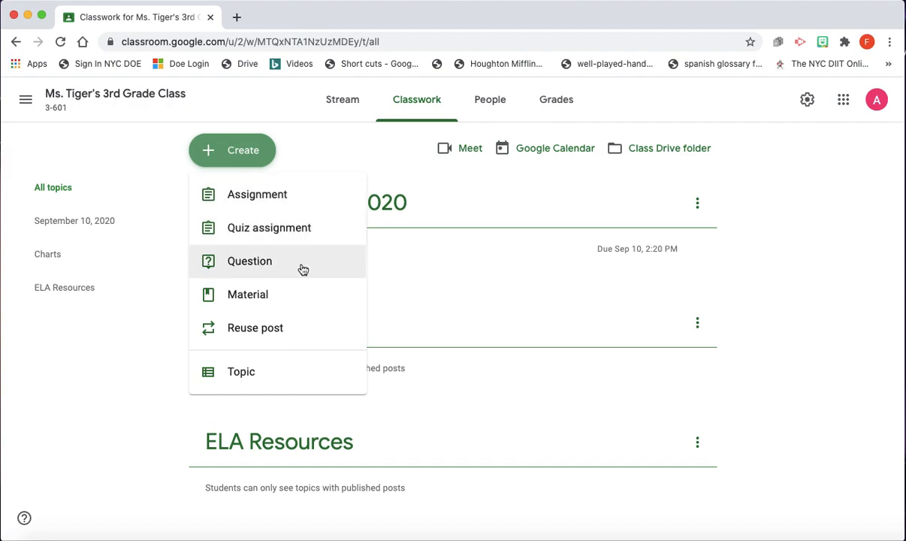
pyautogui.click(289, 239)
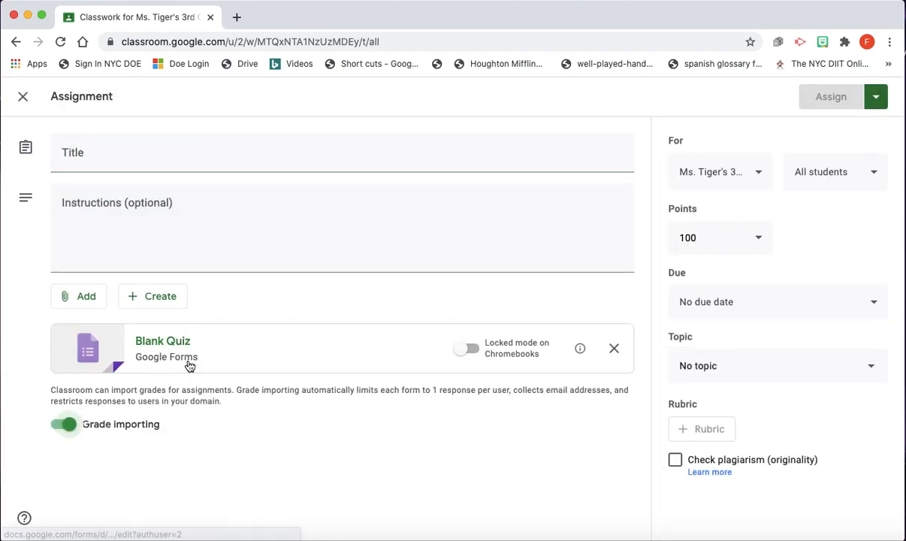
pyautogui.click(114, 160)
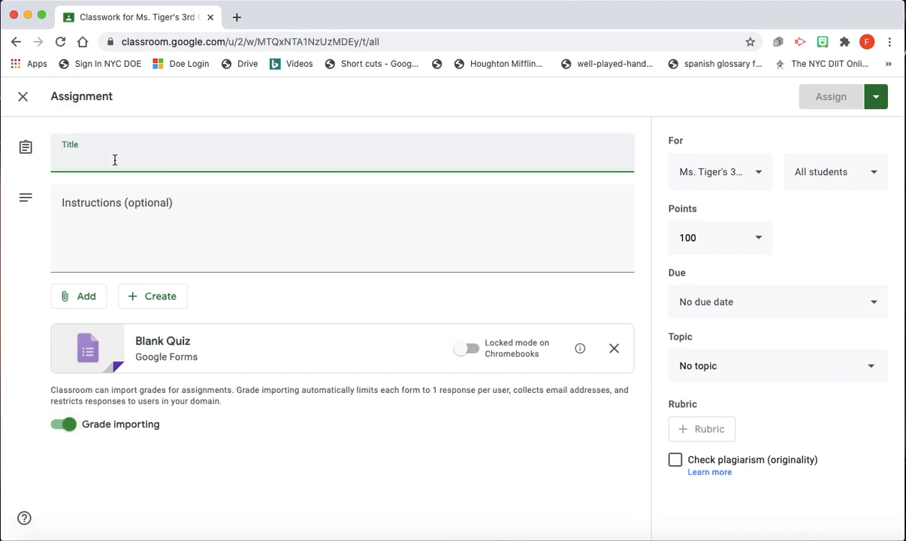
pyautogui.write('Fact of')
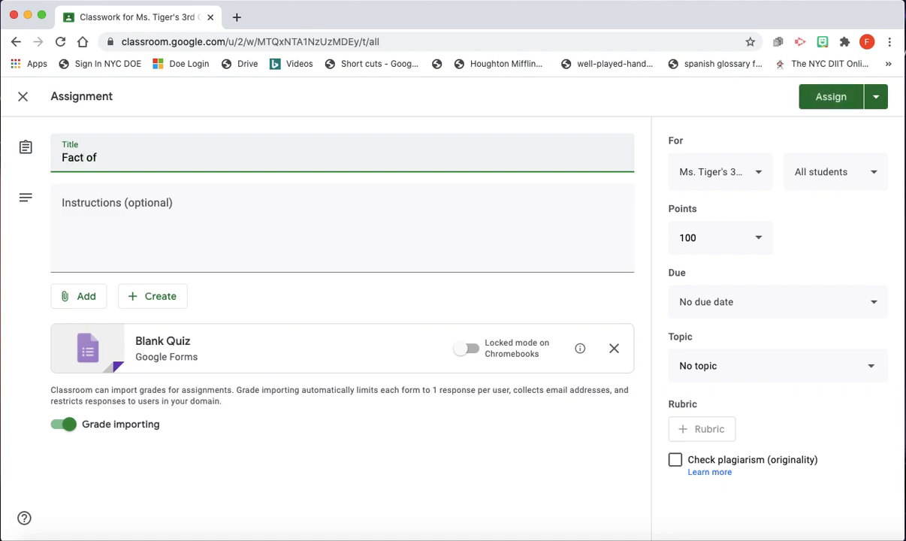
pyautogui.press('BackSpace')
pyautogui.press('BackSpace')
pyautogui.press('BackSpace')
pyautogui.press('BackSpace')
pyautogui.press('BackSpace')
pyautogui.press('BackSpace')
pyautogui.press('BackSpace')
pyautogui.press('BackSpace')
pyautogui.write('Multiplcation Facts')
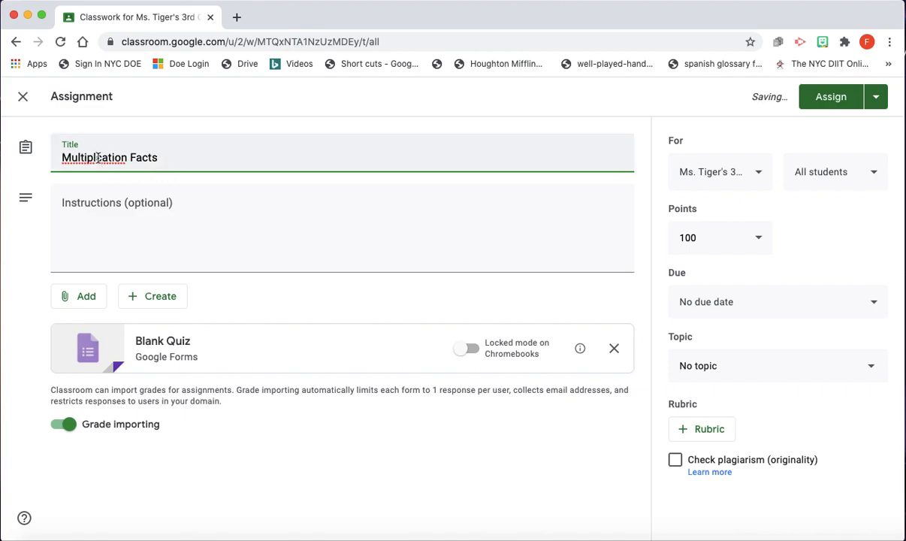
pyautogui.rightClick(98, 157)
pyautogui.click(124, 163)
pyautogui.click(178, 157)
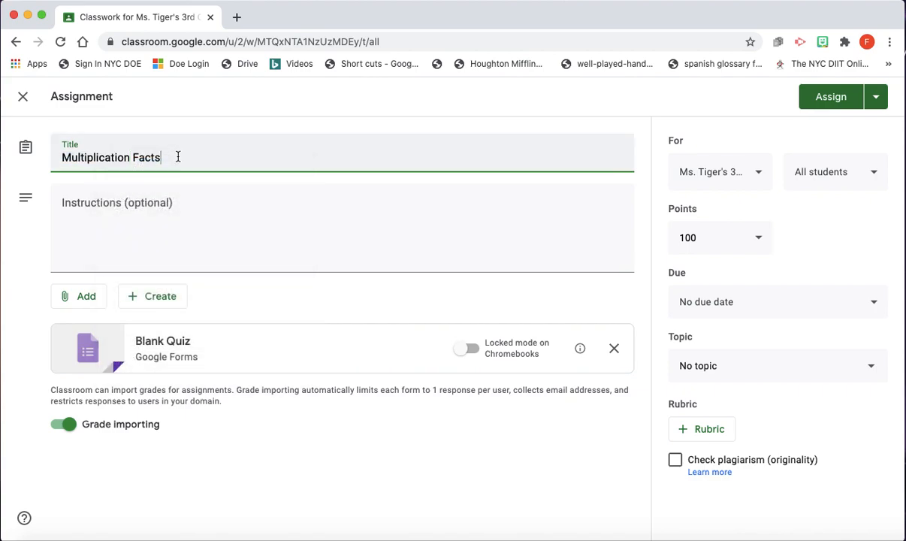
# Step: Enter "Complete the quiz on your multiplication facts." as the quiz assignment's instructions
pyautogui.click(189, 200)
pyautogui.write('Complete th')
pyautogui.write('e quiz on your ')
pyautogui.write('multip;icaitn')
pyautogui.press('BackSpace')
pyautogui.press('BackSpace')
pyautogui.press('BackSpace')
pyautogui.press('BackSpace')
pyautogui.press('BackSpace')
pyautogui.press('BackSpace')
pyautogui.press('BackSpace')
pyautogui.press('BackSpace')
pyautogui.press('BackSpace')
pyautogui.write('tiplication fcts')
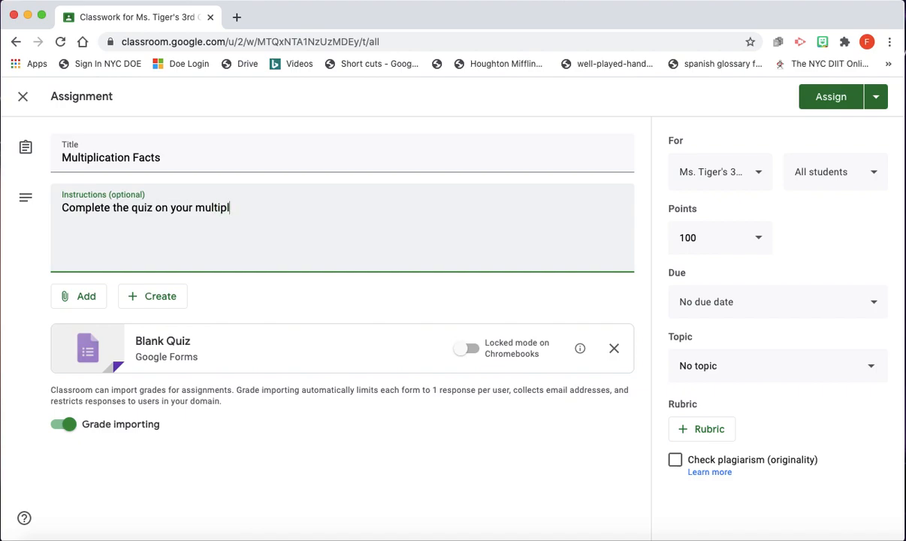
pyautogui.press('BackSpace')
pyautogui.press('BackSpace')
pyautogui.press('BackSpace')
pyautogui.write('acts.')
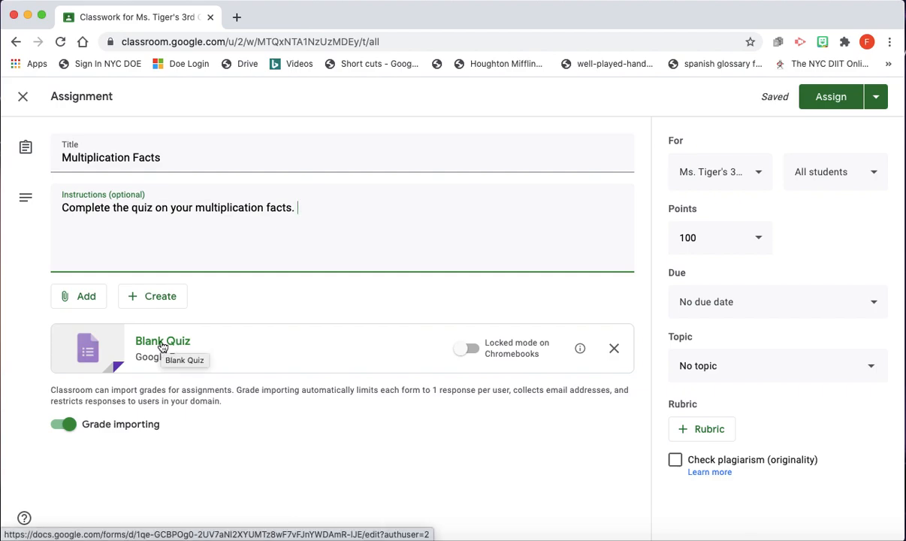
# Step: Open the attached Blank Quiz in Google Forms and go through the locked mode introduction to dismiss it
pyautogui.click(162, 343)
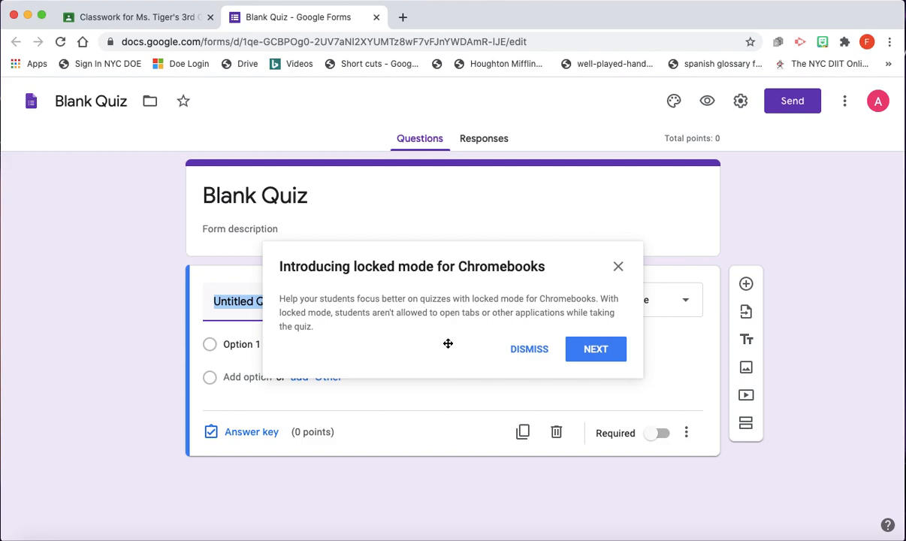
pyautogui.click(605, 351)
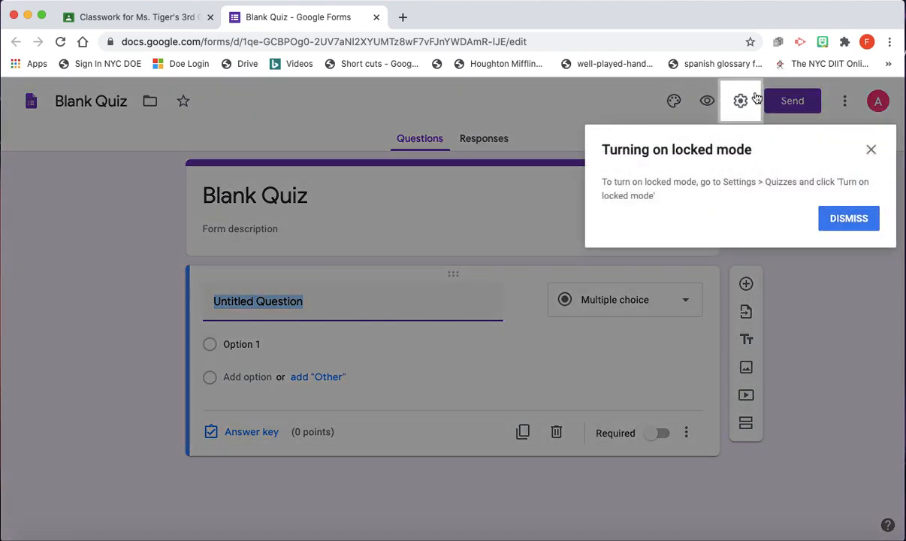
pyautogui.click(846, 217)
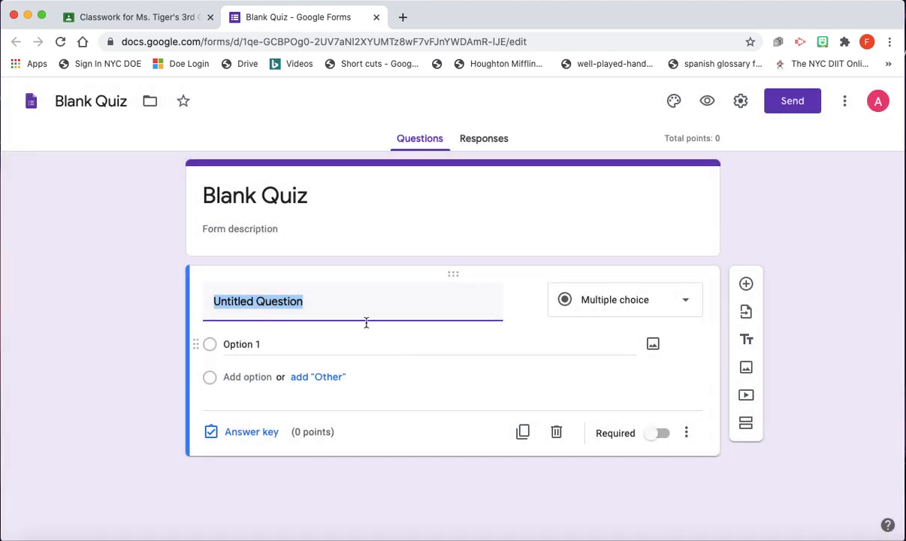
# Step: Clear the "Untitled Question" text from the quiz's first question
pyautogui.click(324, 305)
pyautogui.press('BackSpace')
pyautogui.press('BackSpace')
pyautogui.press('BackSpace')
pyautogui.press('BackSpace')
pyautogui.press('BackSpace')
pyautogui.press('BackSpace')
pyautogui.press('BackSpace')
pyautogui.press('BackSpace')
pyautogui.press('BackSpace')
pyautogui.press('BackSpace')
pyautogui.press('BackSpace')
pyautogui.press('BackSpace')
pyautogui.press('BackSpace')
pyautogui.press('BackSpace')
pyautogui.press('BackSpace')
pyautogui.press('BackSpace')
pyautogui.press('BackSpace')
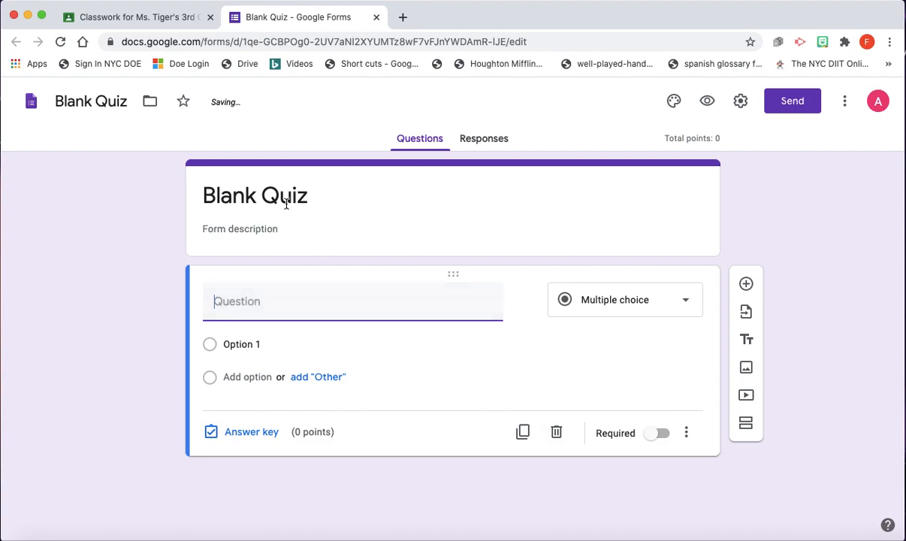
# Step: Title the quiz form "Multiplication Quiz", correcting the misspelled word
pyautogui.click(286, 204)
pyautogui.write('Multup')
pyautogui.press('BackSpace')
pyautogui.press('BackSpace')
pyautogui.press('BackSpace')
pyautogui.write('tiplc')
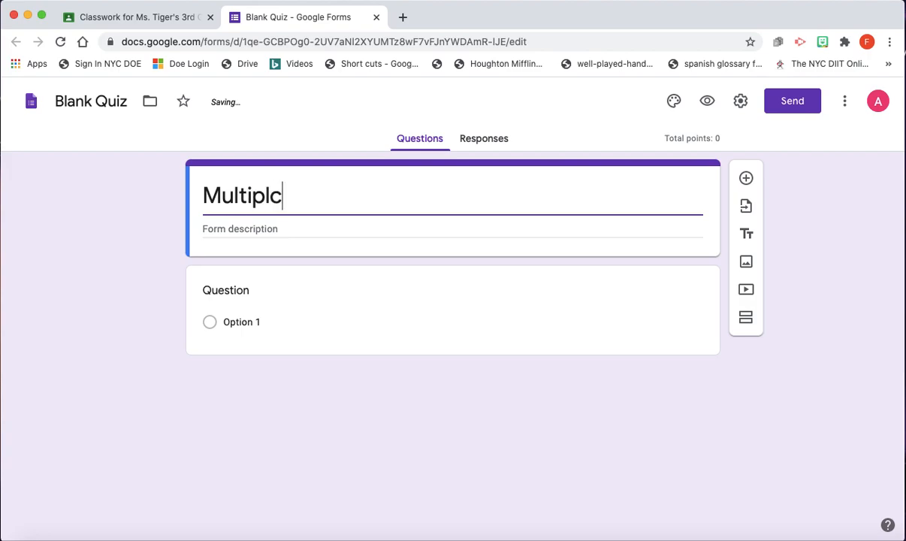
pyautogui.write('ation Quiz')
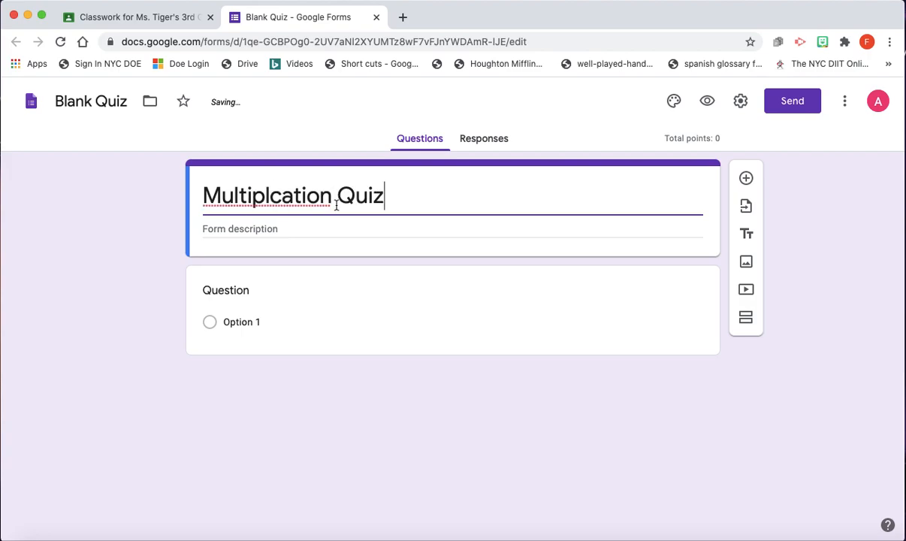
pyautogui.rightClick(305, 188)
pyautogui.click(331, 197)
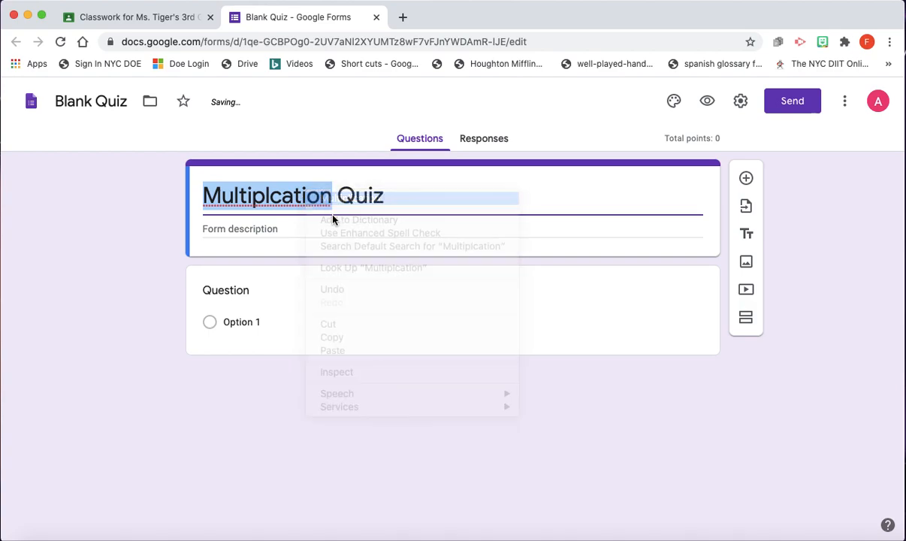
pyautogui.click(309, 226)
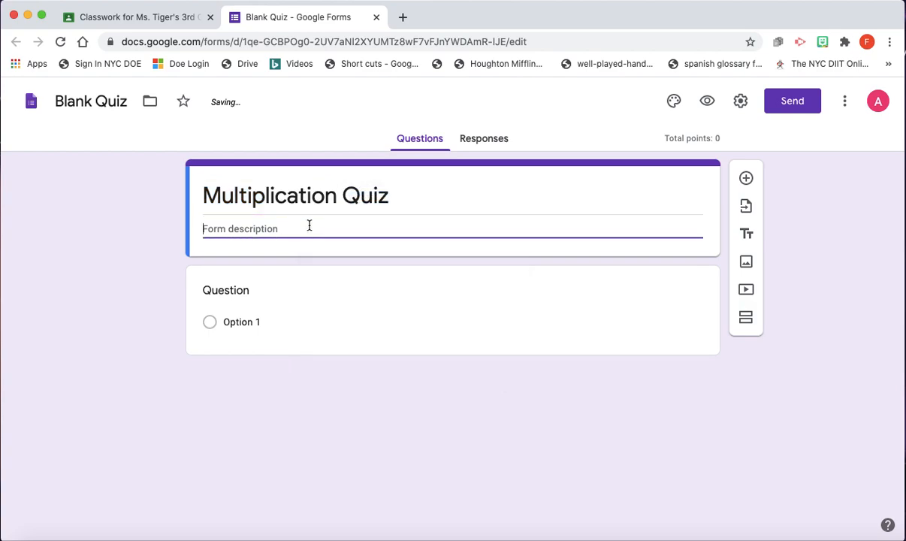
# Step: Enter "6x4=" as the first quiz question with Short answer as its question type
pyautogui.click(224, 323)
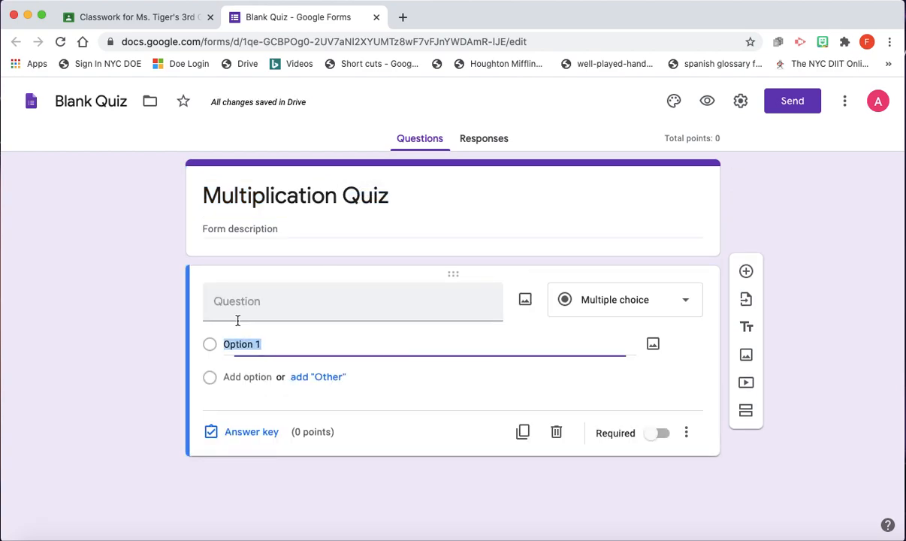
pyautogui.click(277, 303)
pyautogui.write('6x4=')
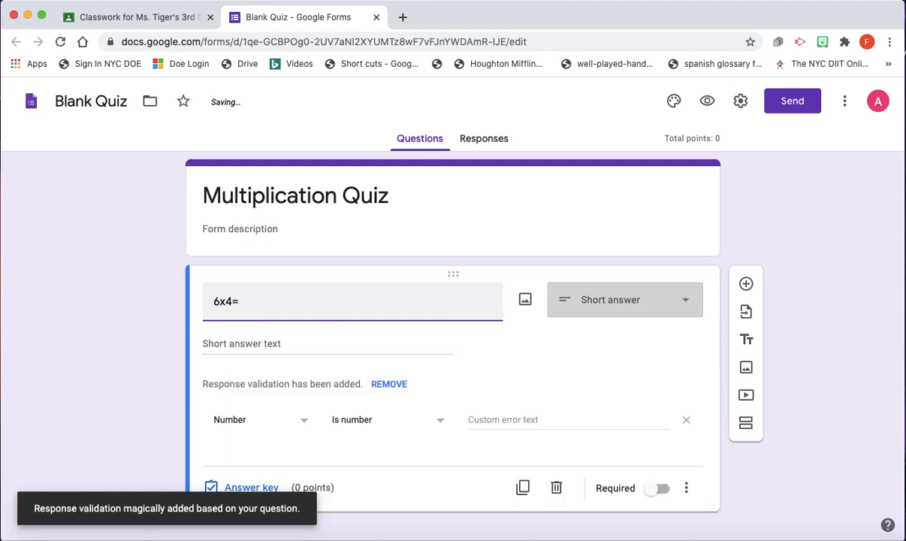
pyautogui.click(657, 308)
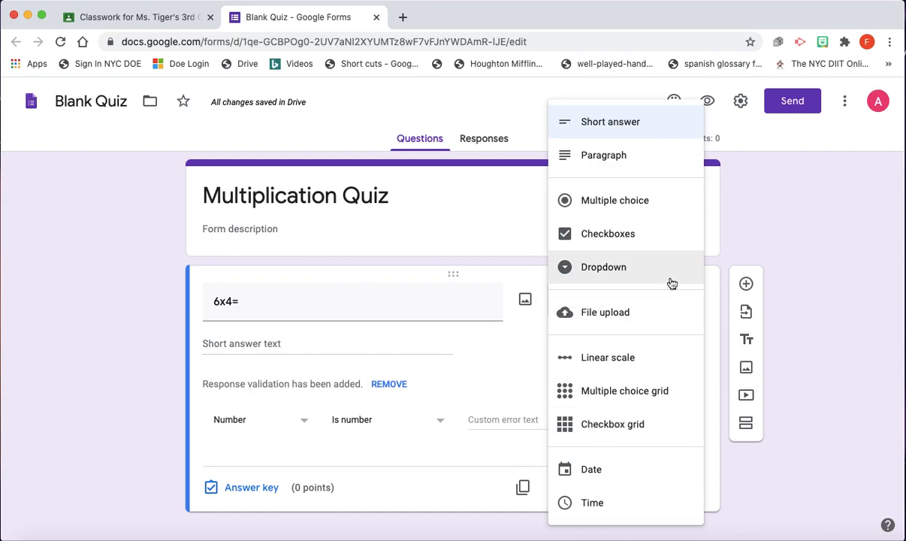
pyautogui.click(623, 128)
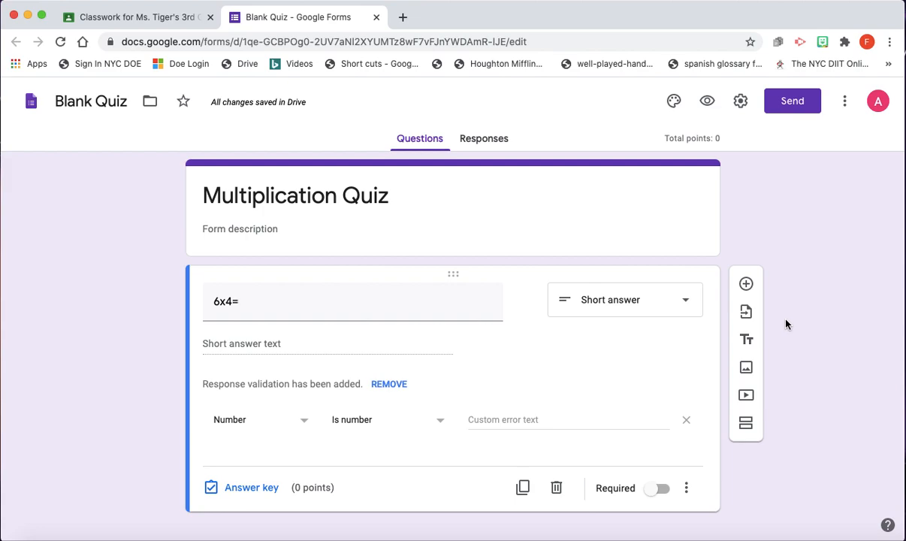
# Step: Add a second quiz question, "8x4=", and set its type to Short answer
pyautogui.click(746, 284)
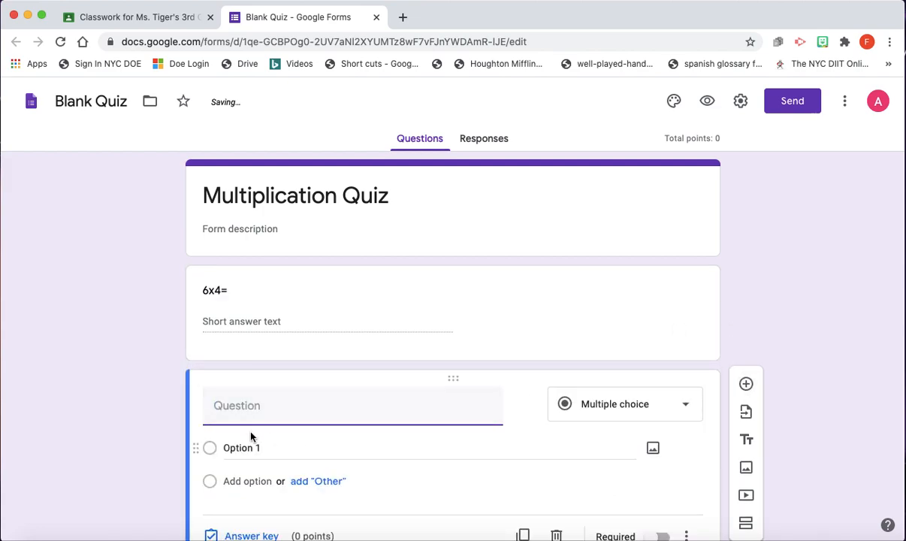
pyautogui.write('8x4=')
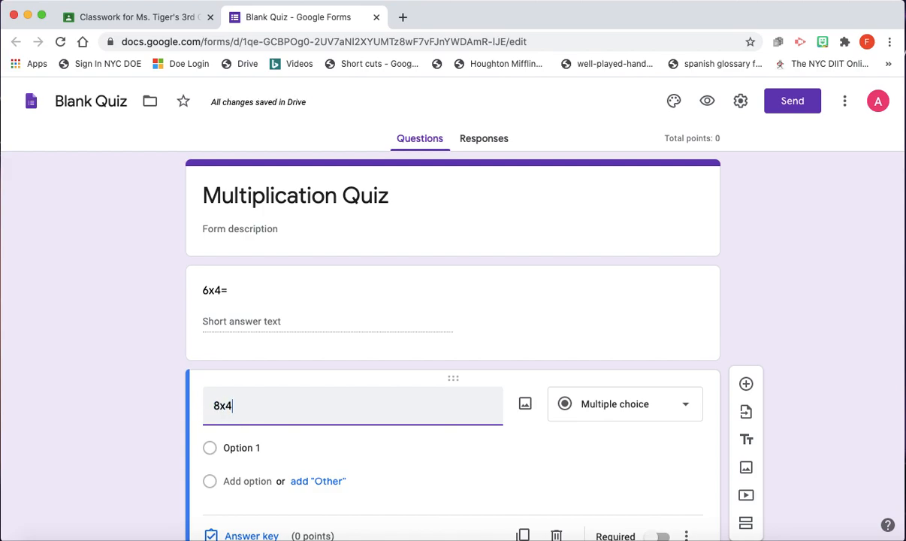
pyautogui.click(659, 419)
pyautogui.click(659, 423)
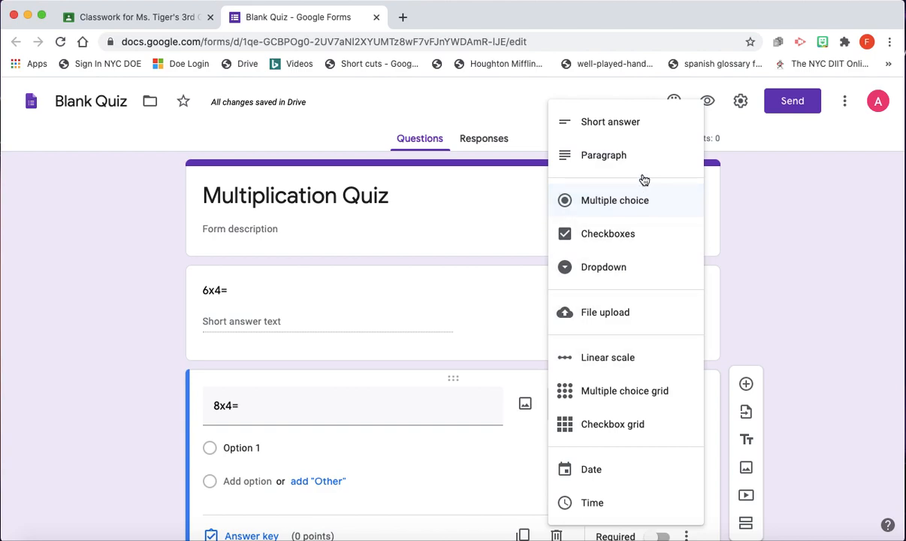
pyautogui.click(628, 124)
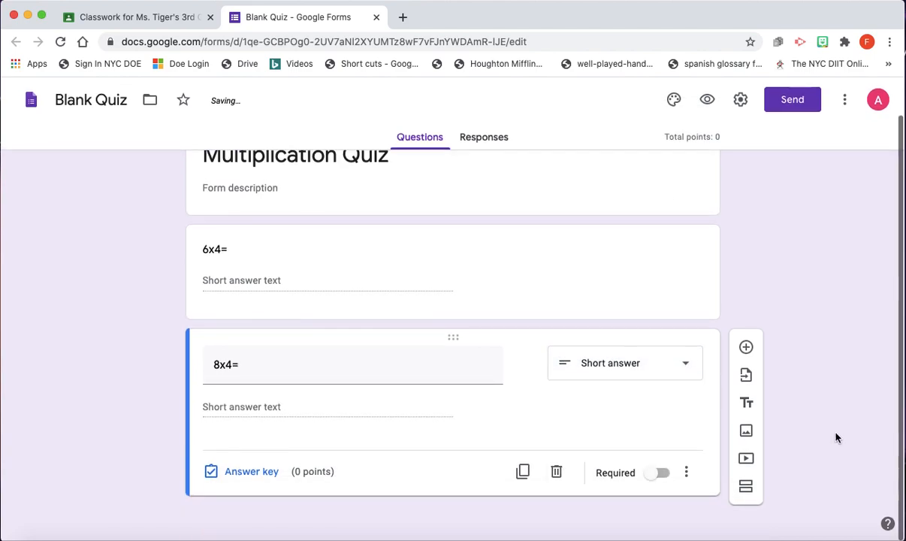
# Step: Add a third quiz question with the text "2x4=" below the second one
pyautogui.click(747, 350)
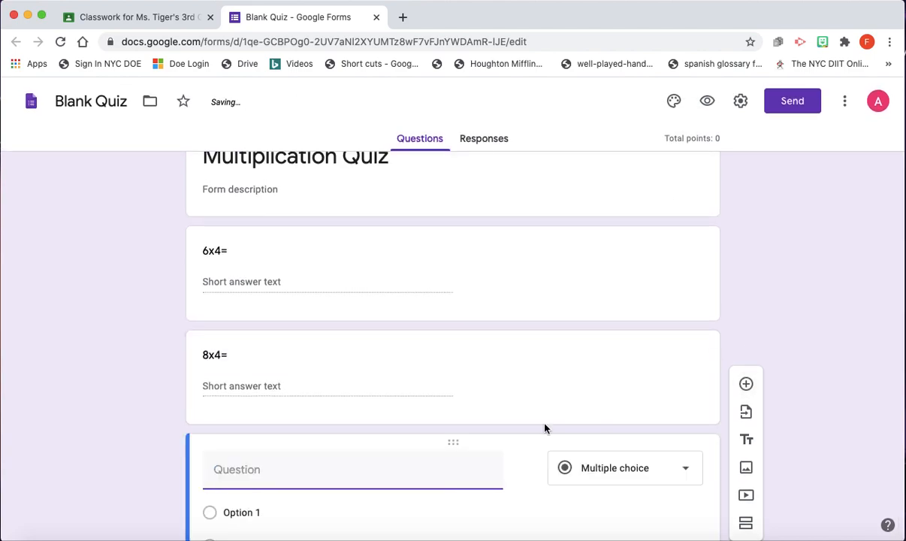
pyautogui.write('2x4=')
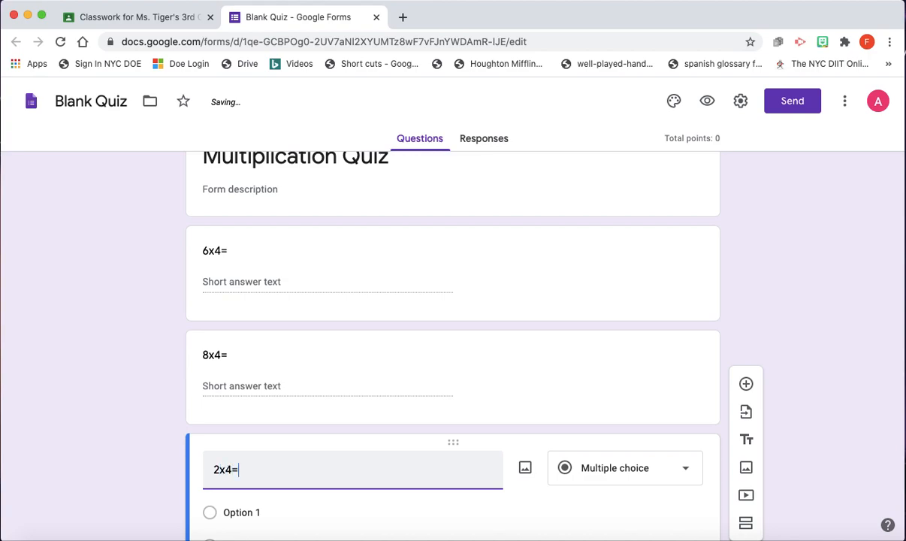
pyautogui.scroll(-3, 843, 449)
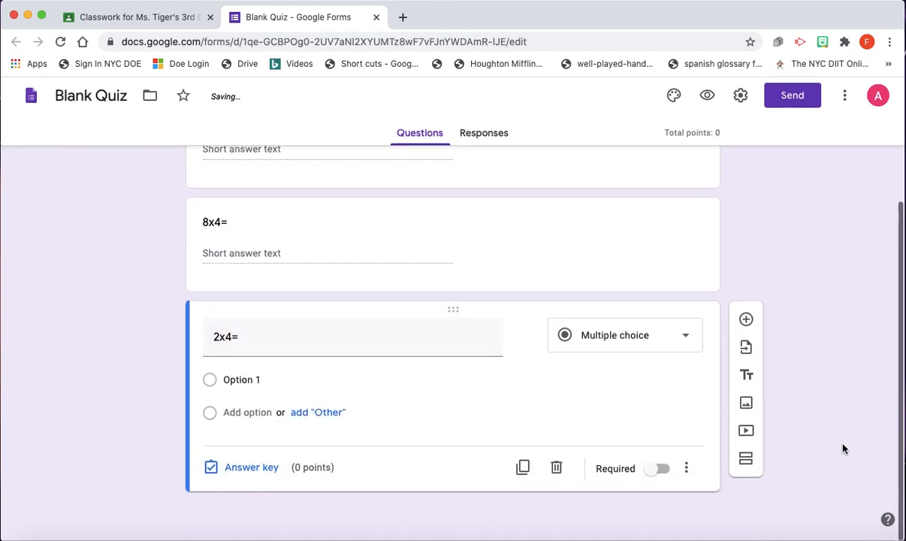
pyautogui.scroll(3, 844, 449)
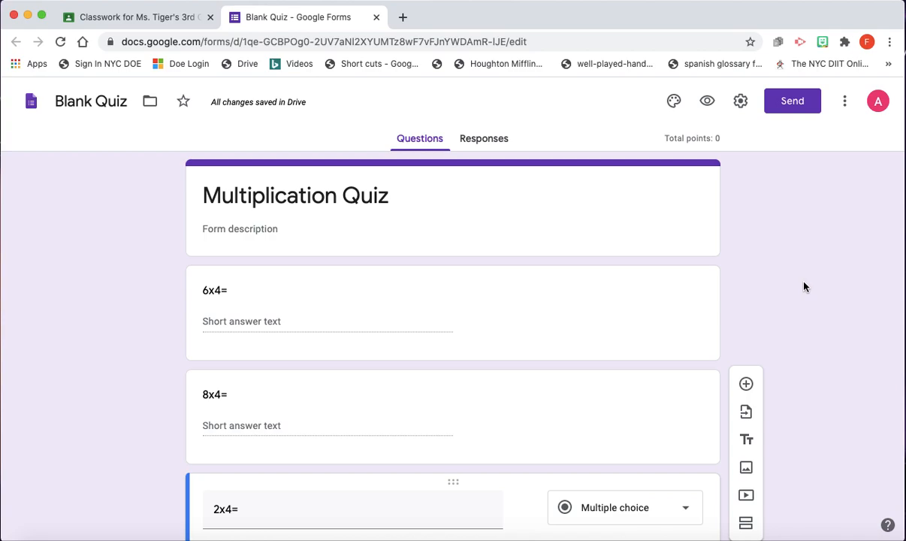
# Step: Return to the Multiplication Facts assignment in Google Classroom and set its points to 4
pyautogui.click(141, 21)
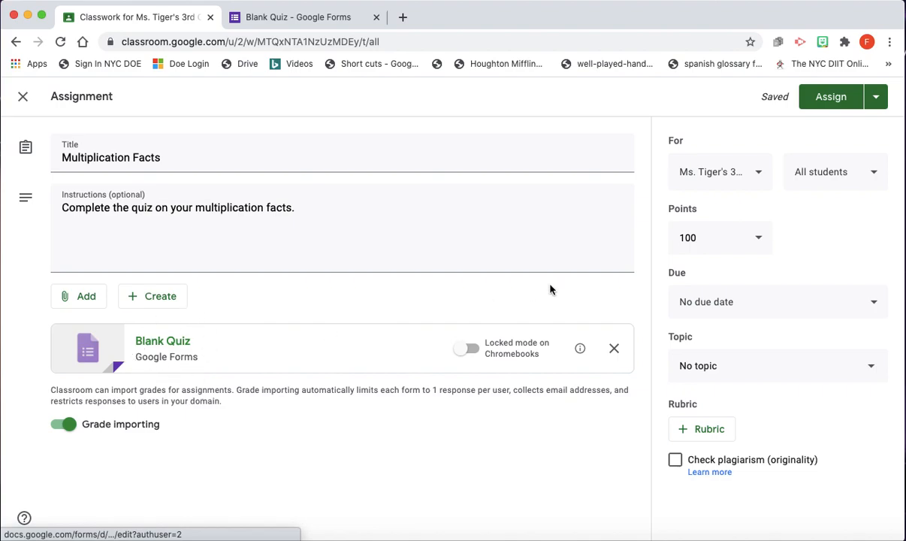
pyautogui.click(718, 242)
pyautogui.press('BackSpace')
pyautogui.press('BackSpace')
pyautogui.press('BackSpace')
pyautogui.write('4')
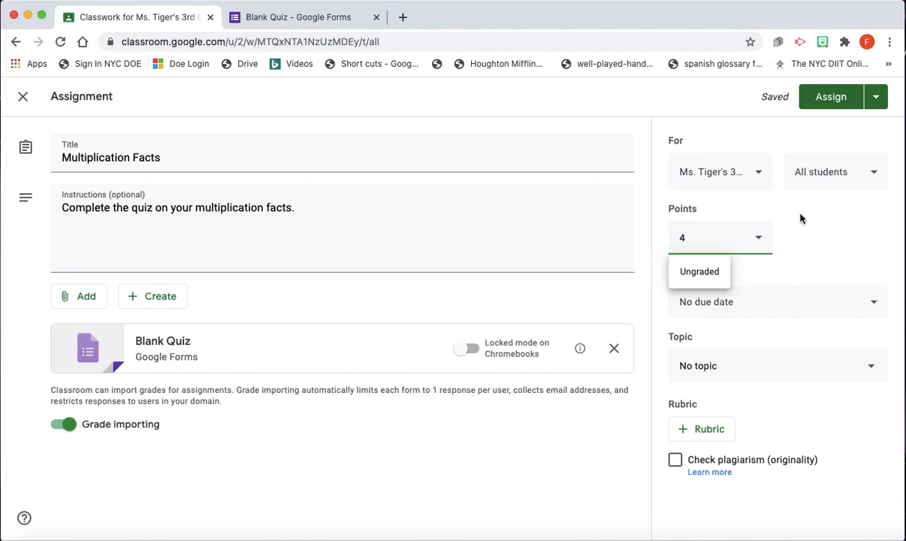
# Step: Set the assignment's due date to Sep 10, 2020 and the due time to 2:20 PM
pyautogui.click(770, 310)
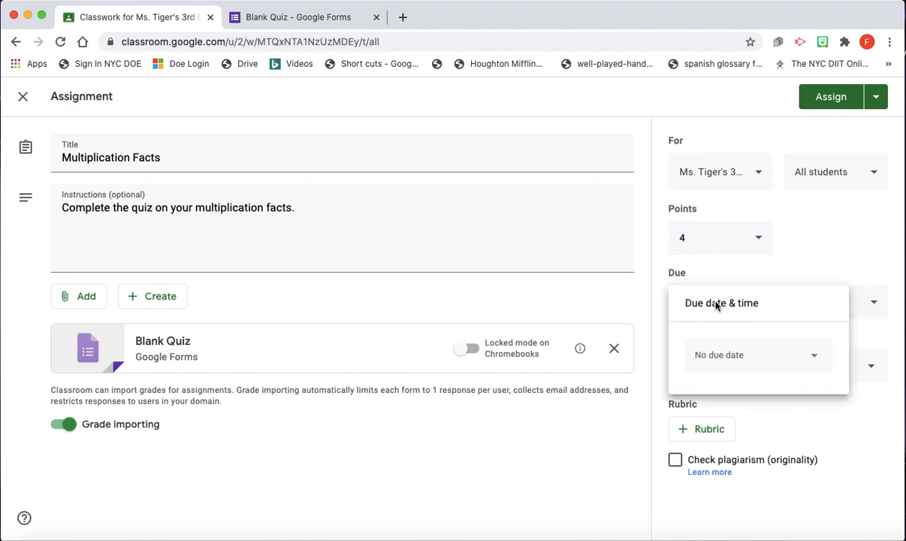
pyautogui.click(753, 354)
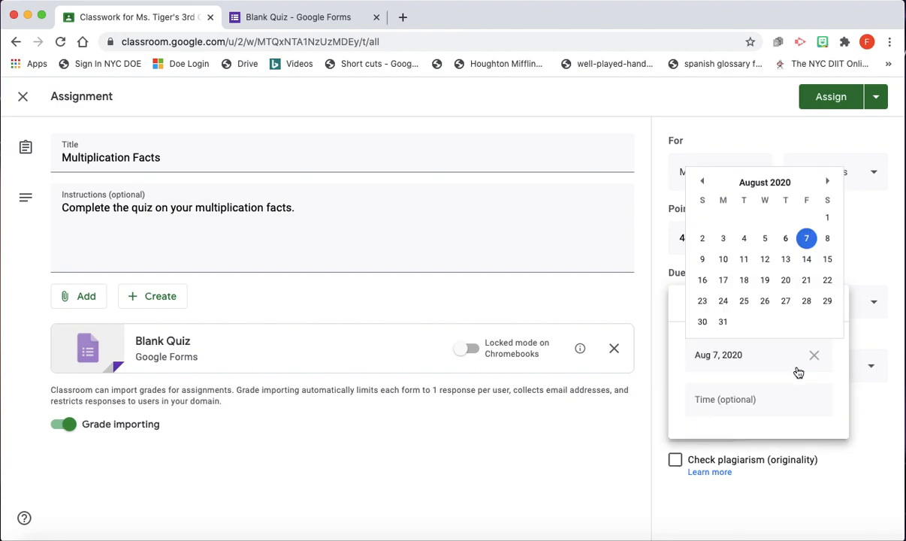
pyautogui.click(827, 181)
pyautogui.click(786, 240)
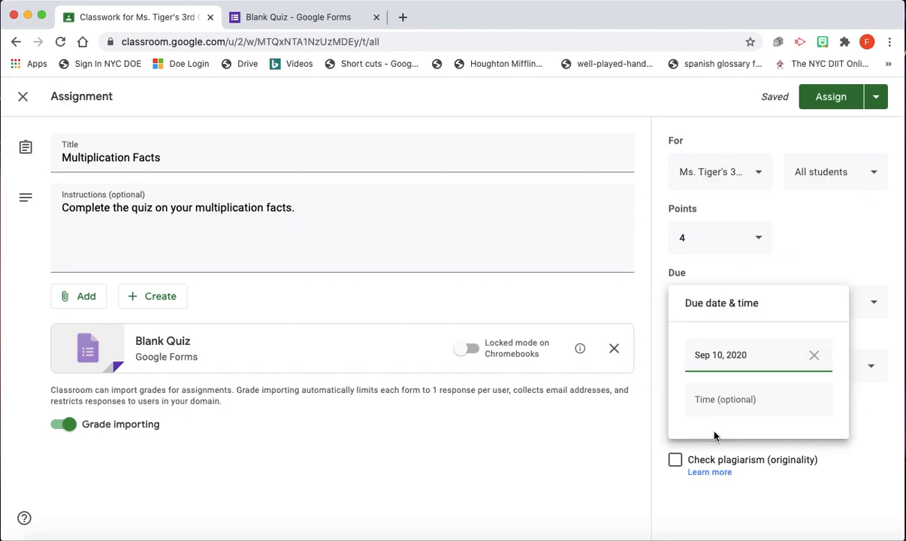
pyautogui.click(759, 402)
pyautogui.write('2')
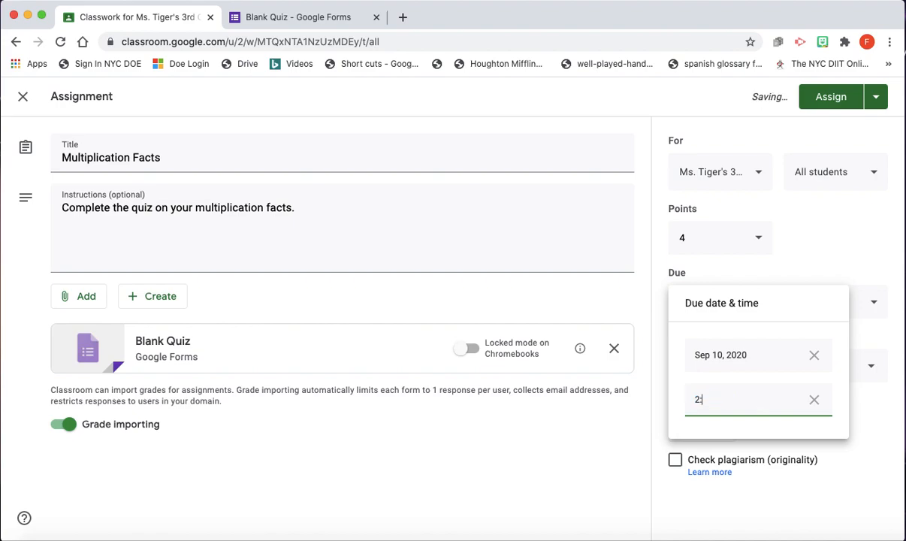
pyautogui.write(':20PM')
pyautogui.click(832, 487)
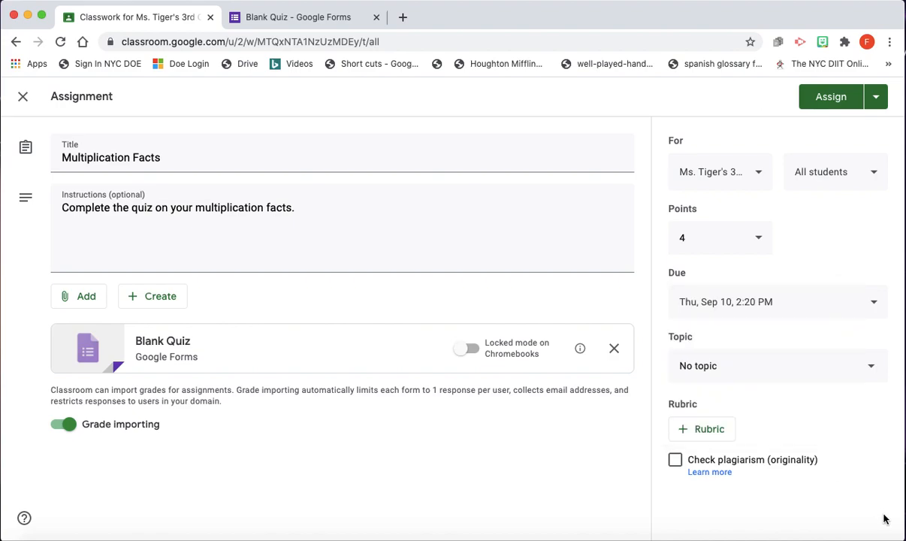
# Step: File the quiz assignment under the topic "September 10, 2020" and assign it to the class
pyautogui.click(742, 371)
pyautogui.click(743, 501)
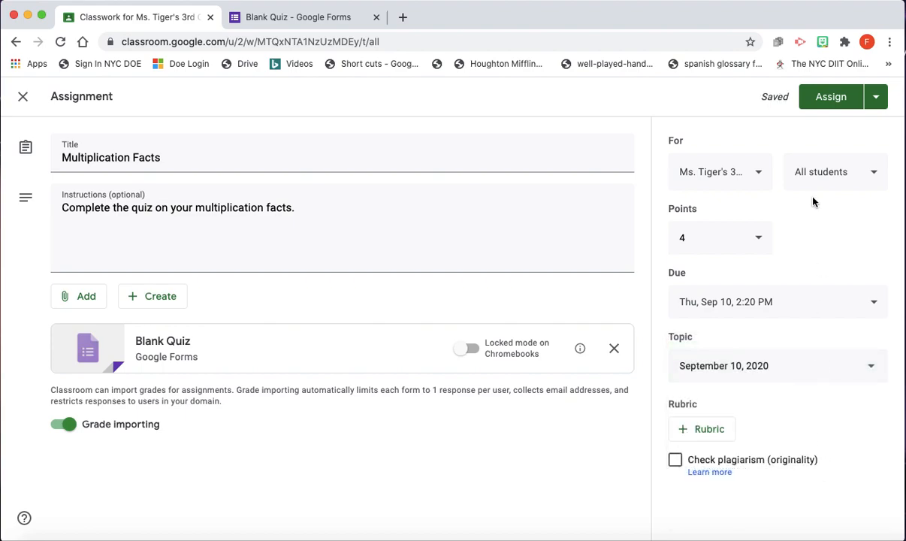
pyautogui.click(826, 102)
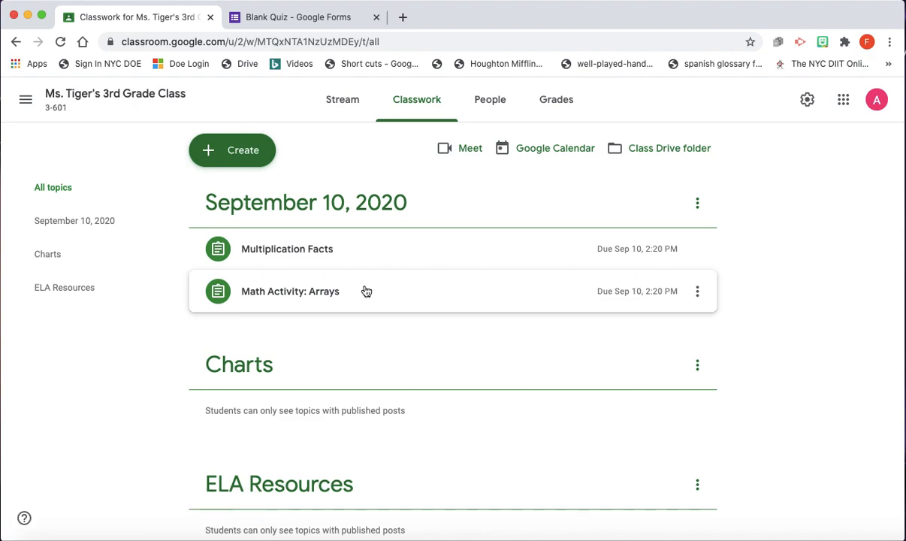
# Step: Create a classwork question that asks "What is the date?"
pyautogui.click(248, 156)
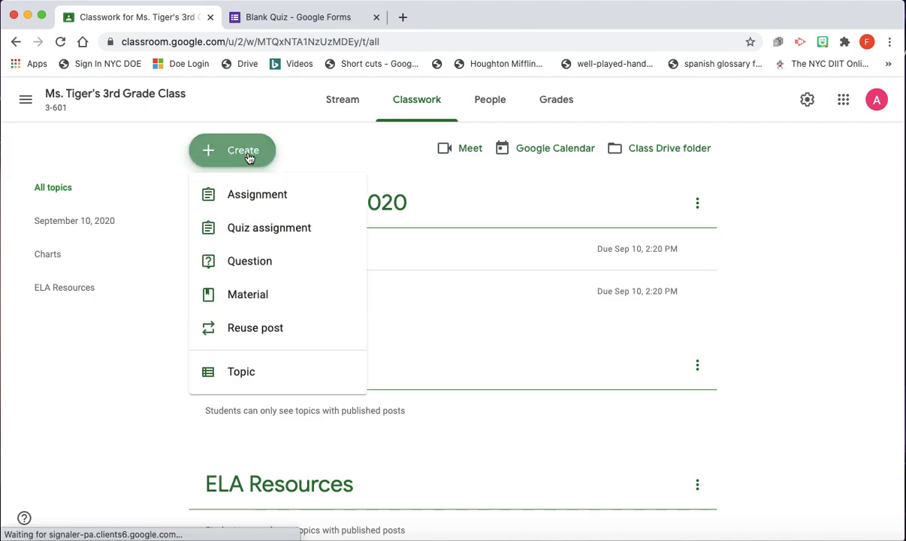
pyautogui.click(262, 261)
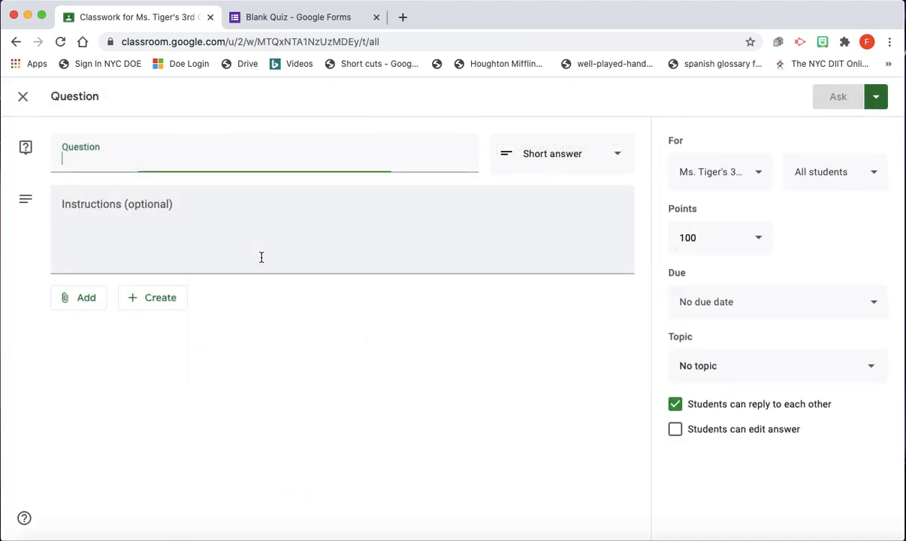
pyautogui.write('What is ')
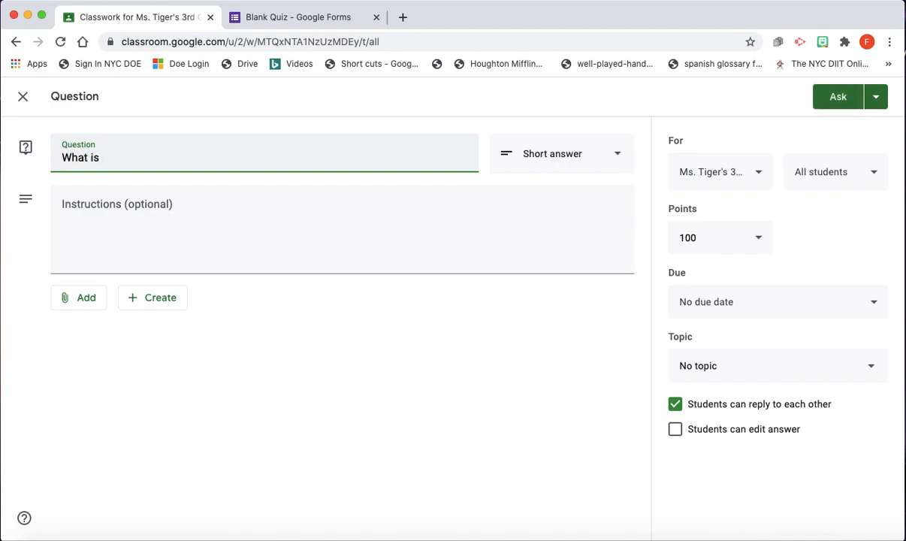
pyautogui.write('the date?')
pyautogui.click(177, 205)
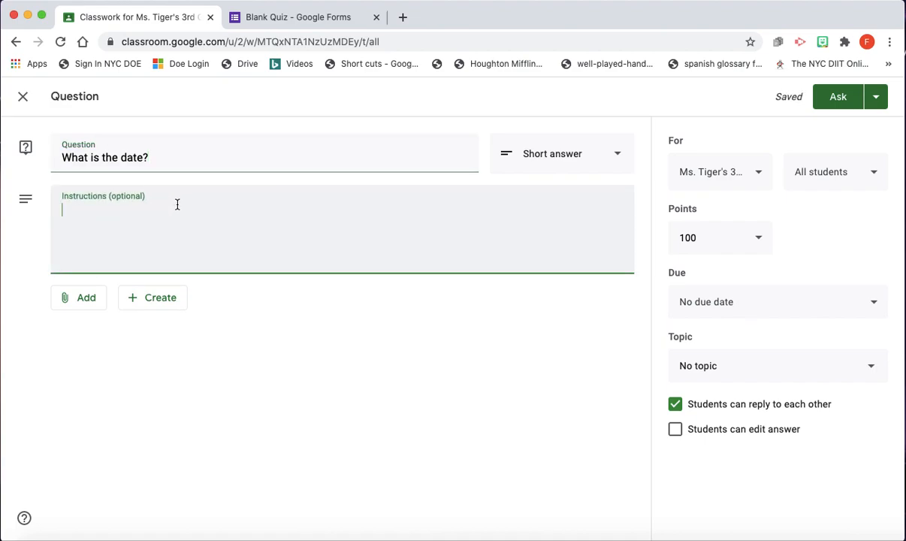
# Step: Make the question multiple choice and reword it to "What is the weather today?"
pyautogui.click(594, 160)
pyautogui.click(593, 186)
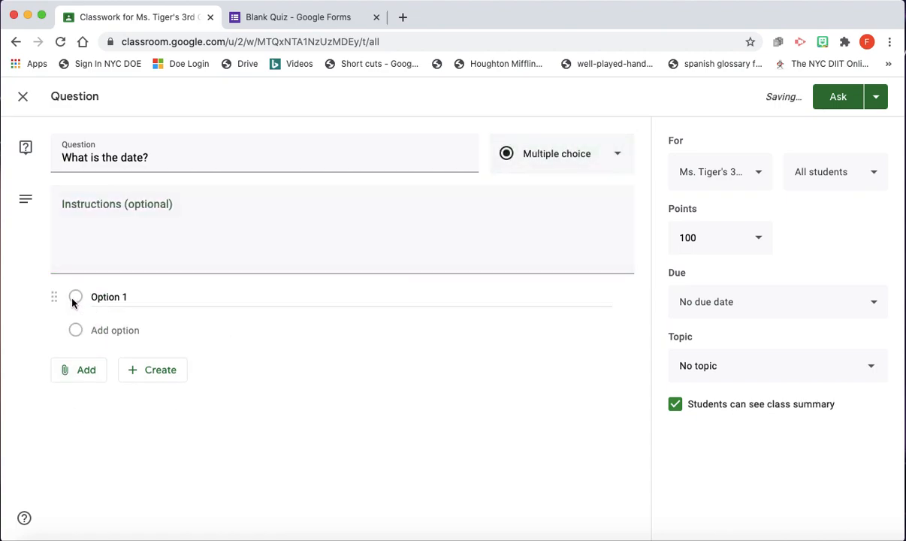
pyautogui.click(160, 157)
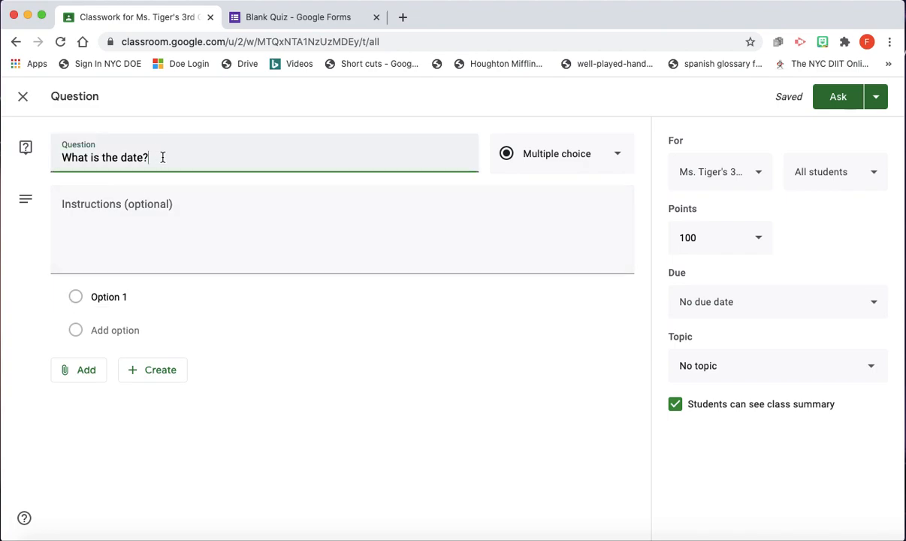
pyautogui.moveTo(156, 157); pyautogui.dragTo(122, 161)
pyautogui.press('BackSpace')
pyautogui.write('weather today?')
pyautogui.click(99, 205)
# Step: Enter "Cloudy" and "Sunny" as the weather question's first two answer options
pyautogui.click(110, 294)
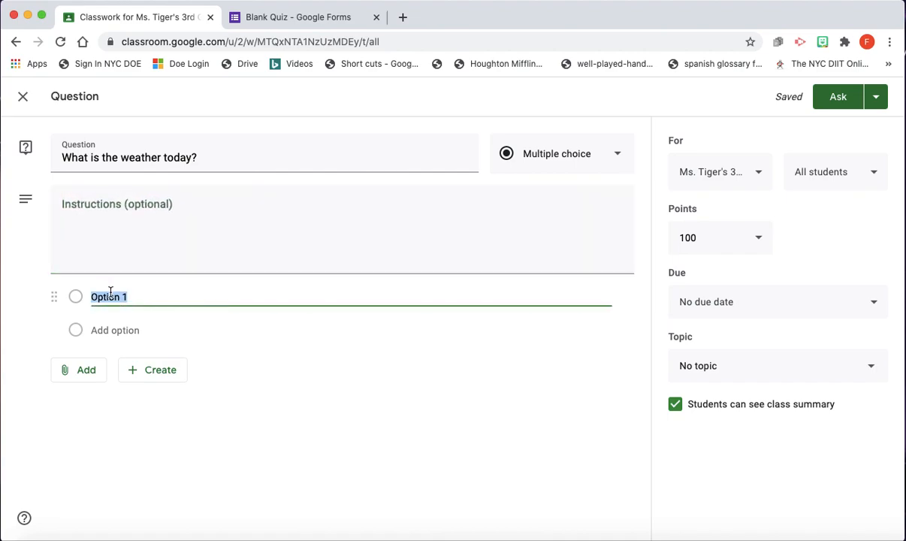
pyautogui.write('Cloudy')
pyautogui.click(124, 331)
pyautogui.write('Sunny')
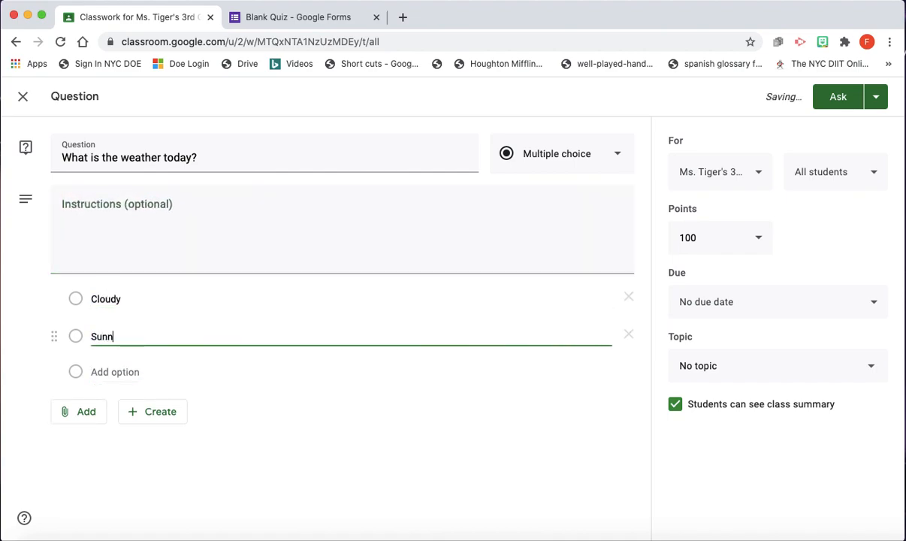
# Step: Add "Raining" as the weather question's third answer option
pyautogui.click(124, 370)
pyautogui.write('Raining')
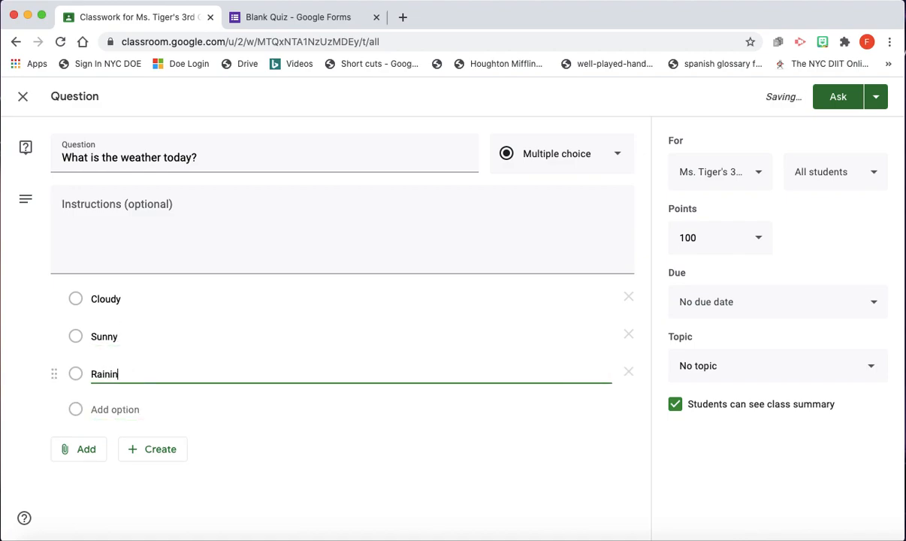
pyautogui.press('BackSpace')
pyautogui.press('BackSpace')
pyautogui.press('BackSpace')
pyautogui.press('BackSpace')
pyautogui.press('BackSpace')
pyautogui.write('iny')
pyautogui.press('BackSpace')
pyautogui.press('BackSpace')
pyautogui.write('ning')
pyautogui.click(143, 410)
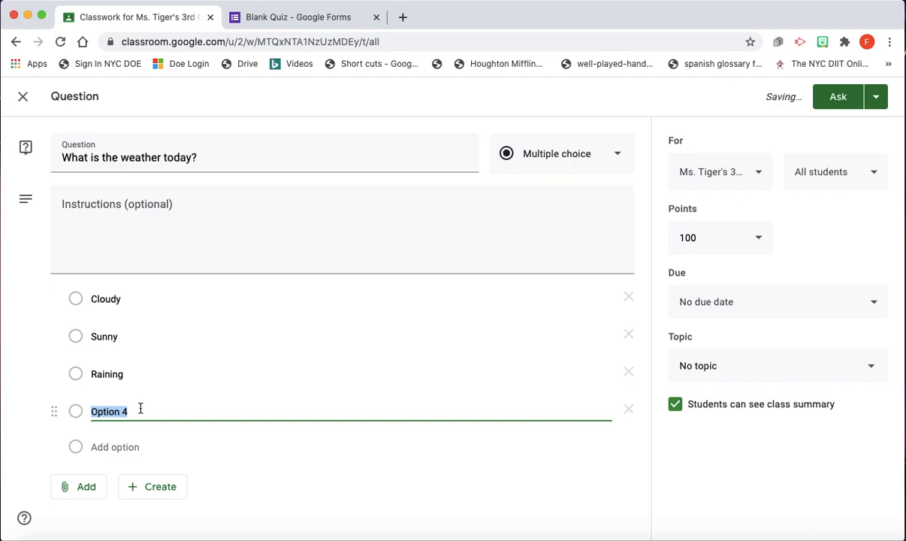
pyautogui.click(262, 337)
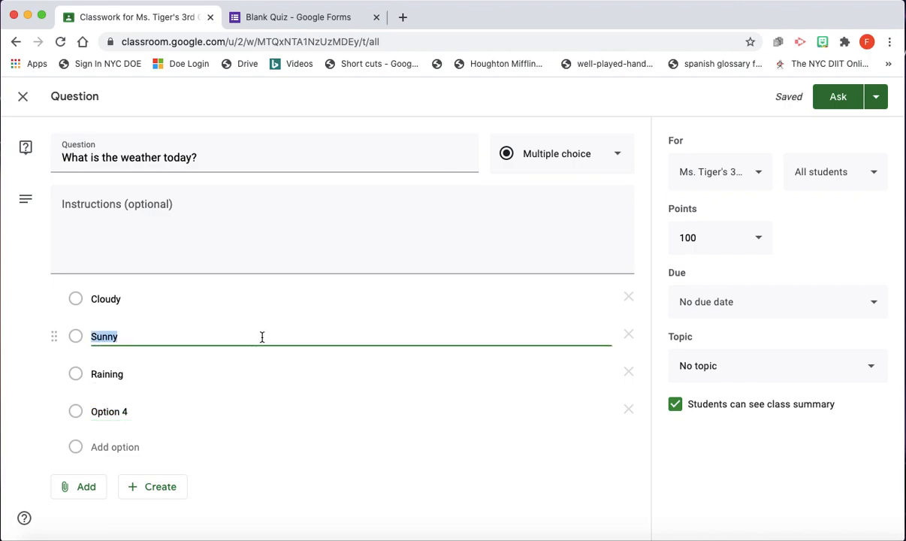
pyautogui.click(216, 306)
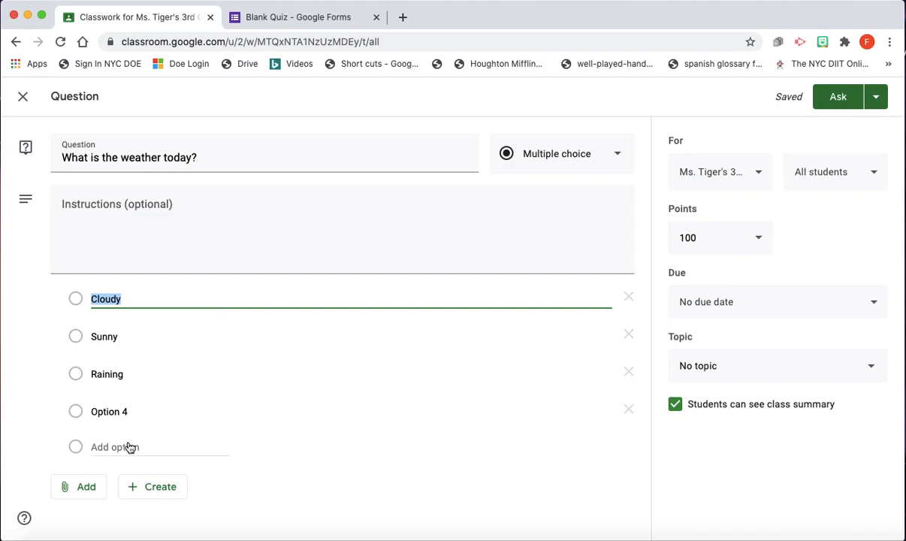
pyautogui.click(121, 413)
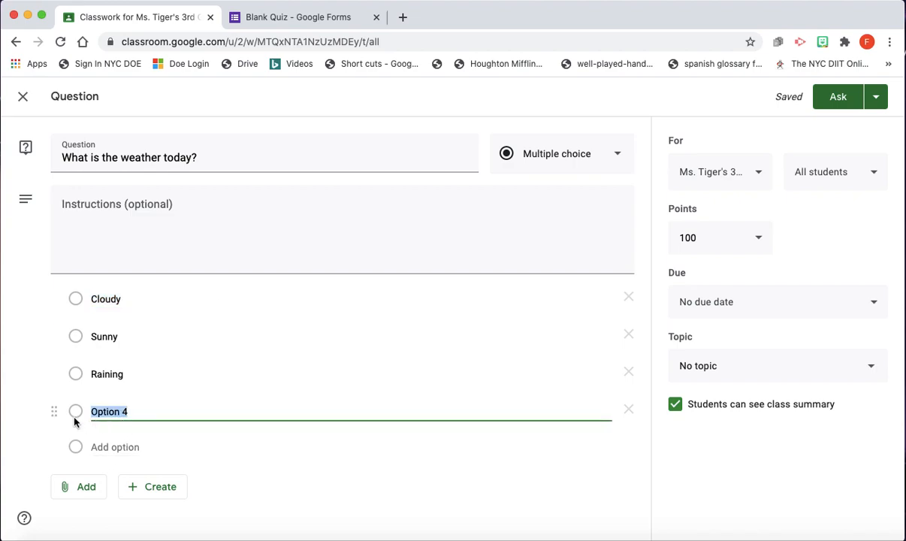
pyautogui.click(630, 412)
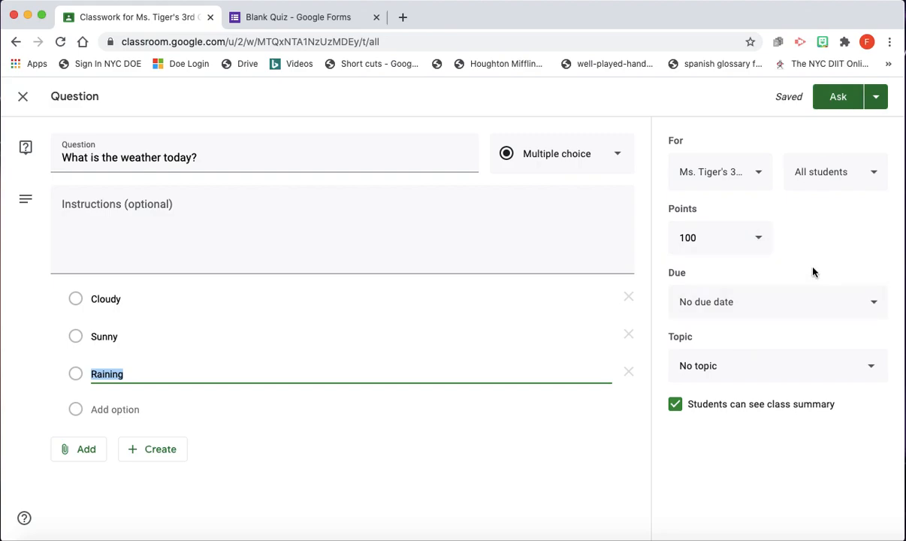
# Step: Ask the weather question and order the "September 10, 2020" topic as weather question, "Math Activity: Arrays", "Multiplication Facts"
pyautogui.click(835, 105)
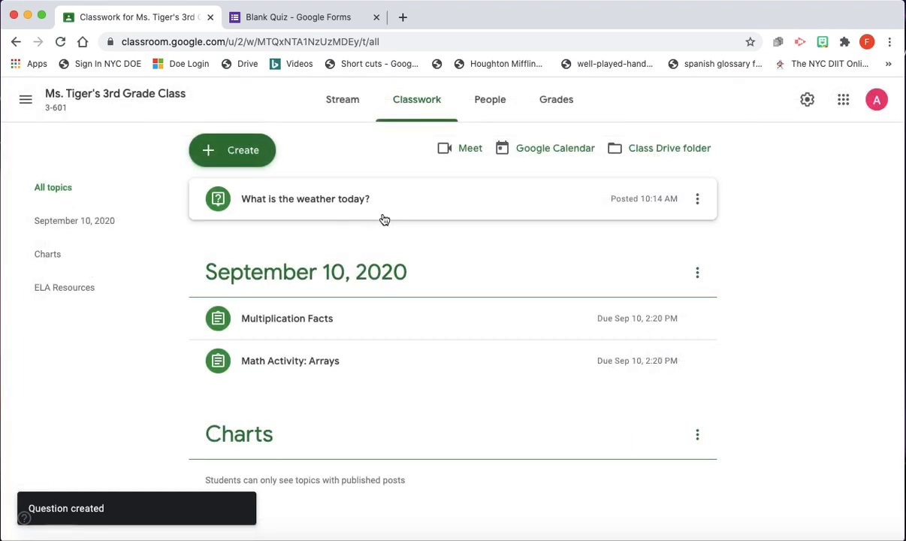
pyautogui.moveTo(366, 203); pyautogui.dragTo(366, 321)
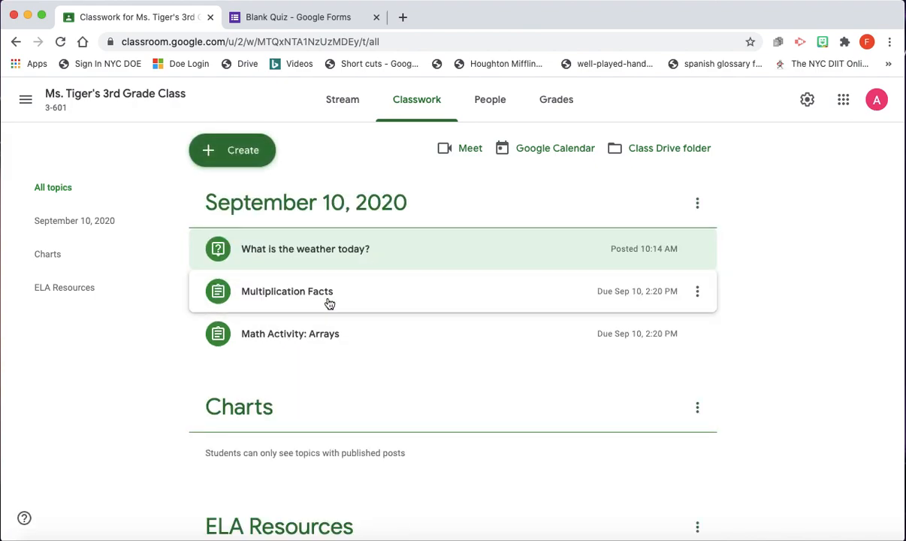
pyautogui.moveTo(334, 339); pyautogui.dragTo(339, 293)
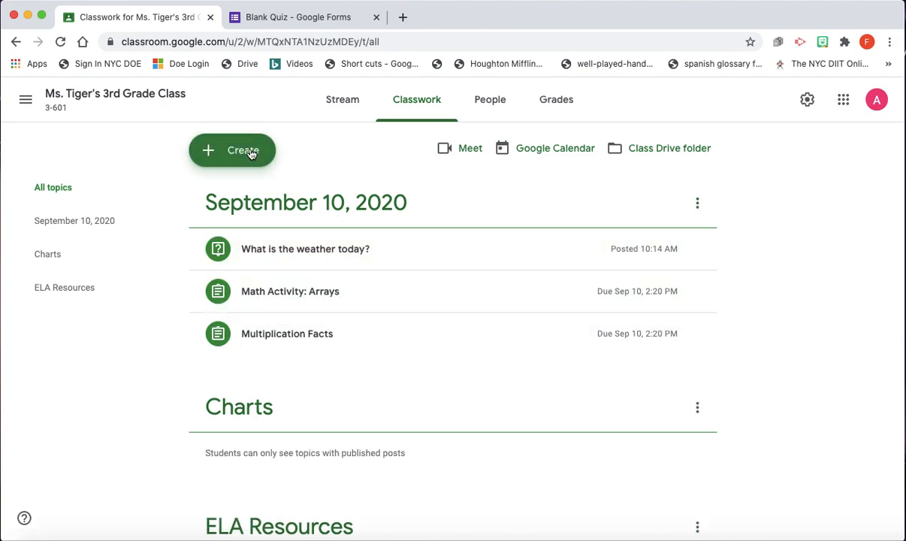
# Step: Create a classwork material titled "Numberock Video" with the description "Watch the video about lines."
pyautogui.click(251, 151)
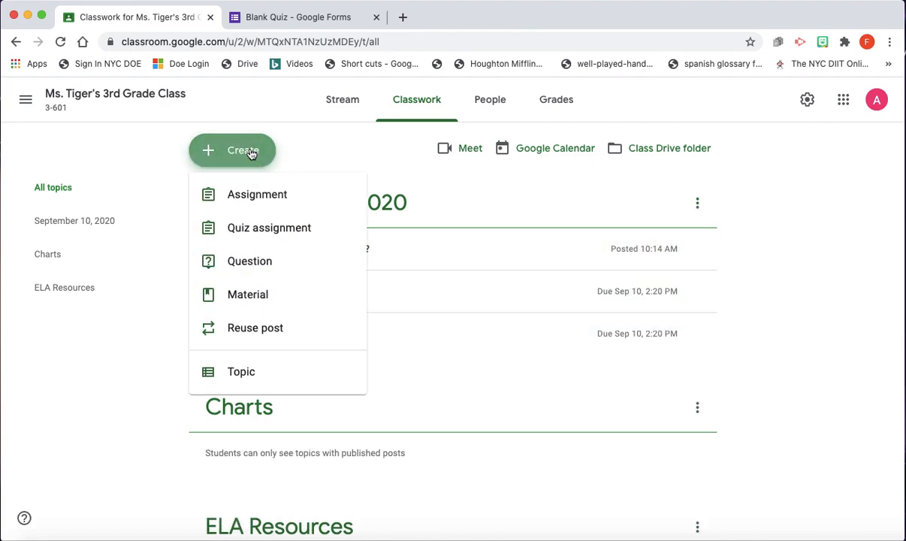
pyautogui.click(285, 305)
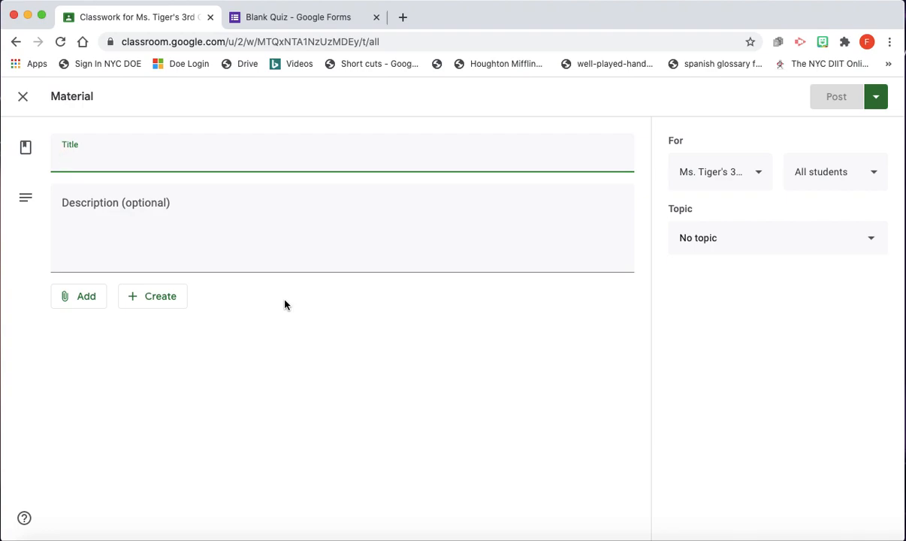
pyautogui.write('Numberock')
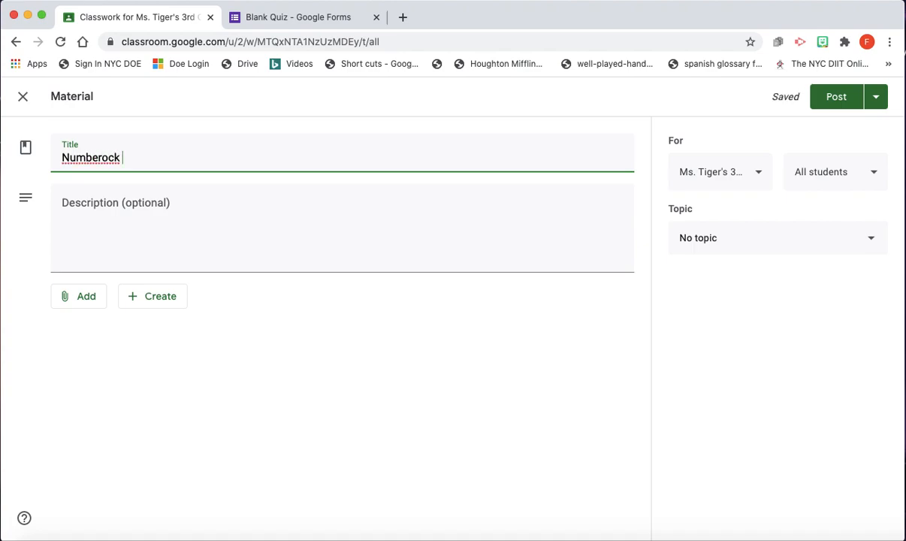
pyautogui.write(' Video')
pyautogui.click(234, 208)
pyautogui.write('Watch the video about ')
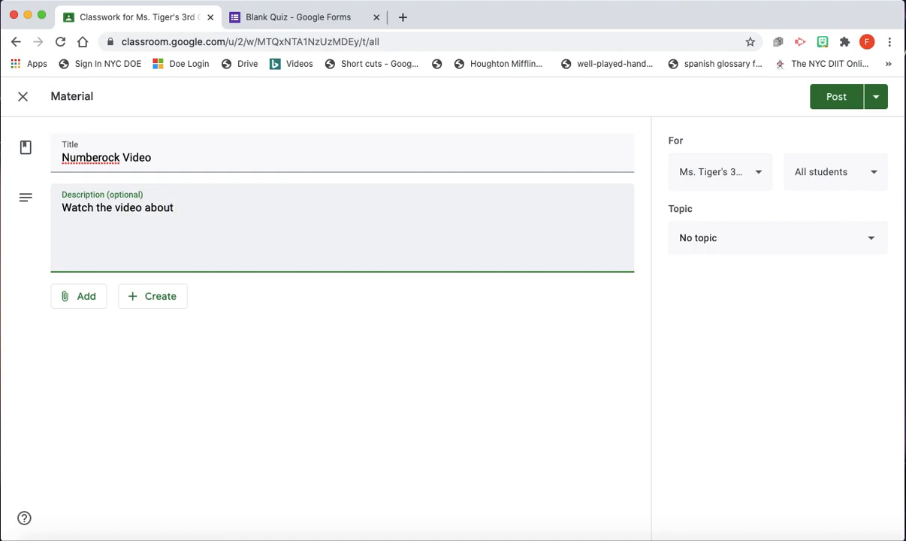
pyautogui.write('lines.')
# Step: Search YouTube for "numberock types of lines" and attach the video "Parallel, Perpendicular & Intersecting Lines Song" to the material
pyautogui.click(85, 299)
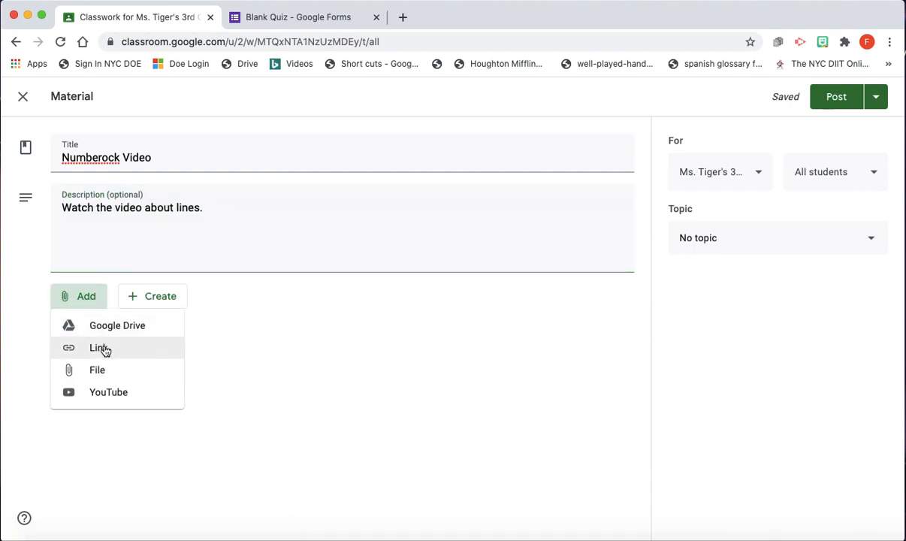
pyautogui.click(132, 398)
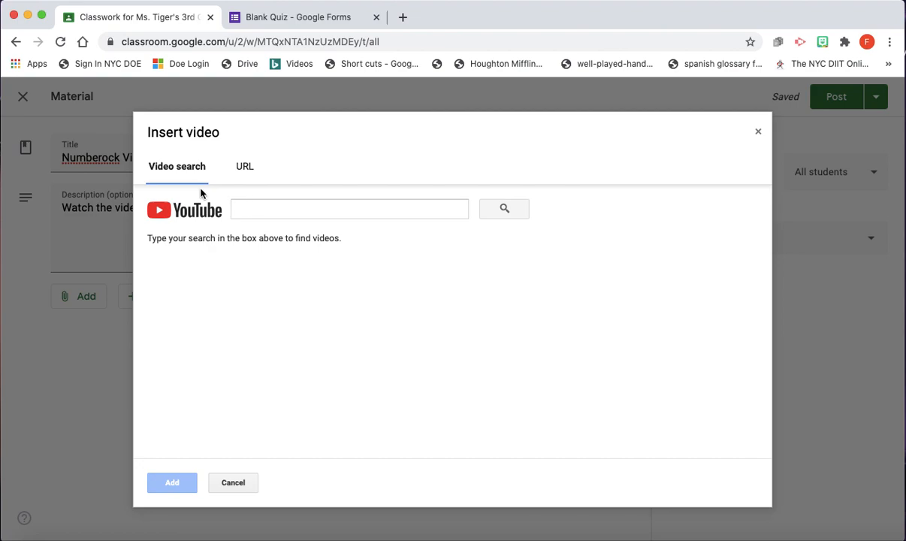
pyautogui.click(245, 167)
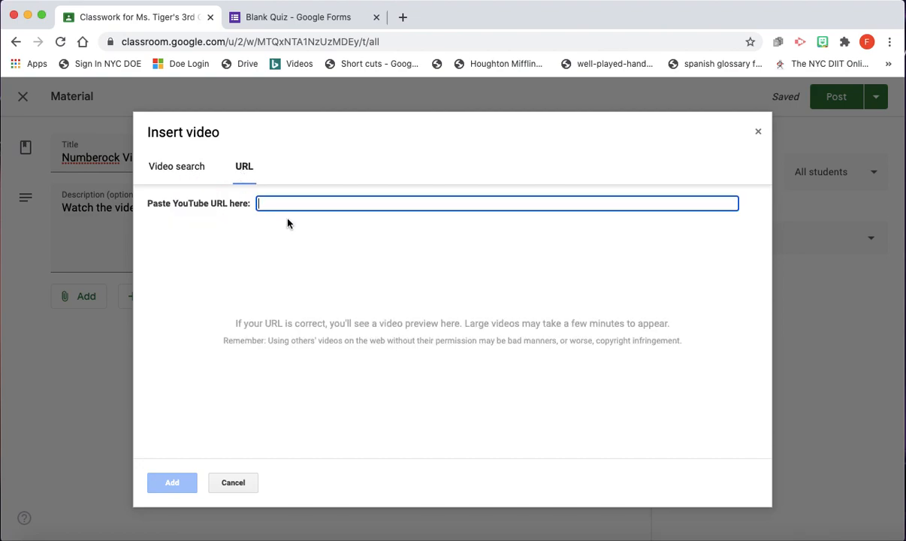
pyautogui.click(178, 168)
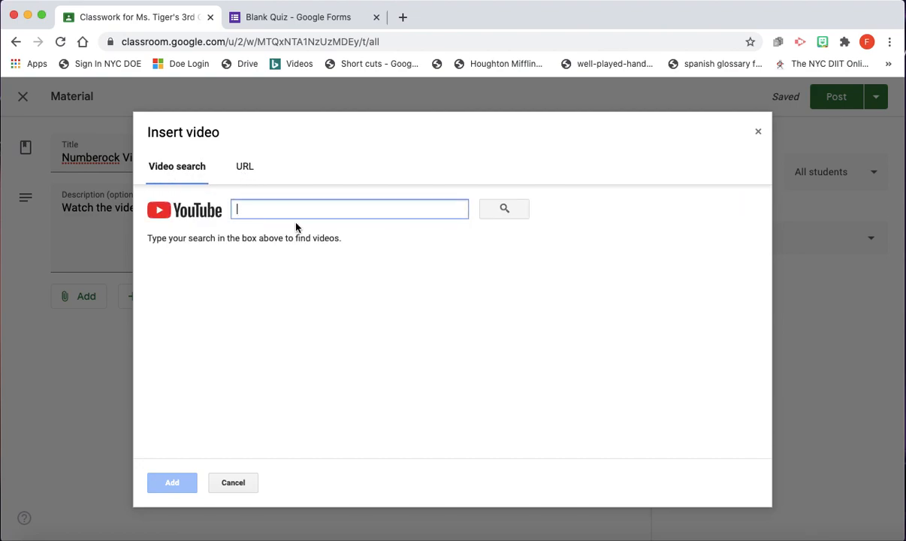
pyautogui.write('numberrock types if')
pyautogui.press('BackSpace')
pyautogui.press('BackSpace')
pyautogui.write('of line')
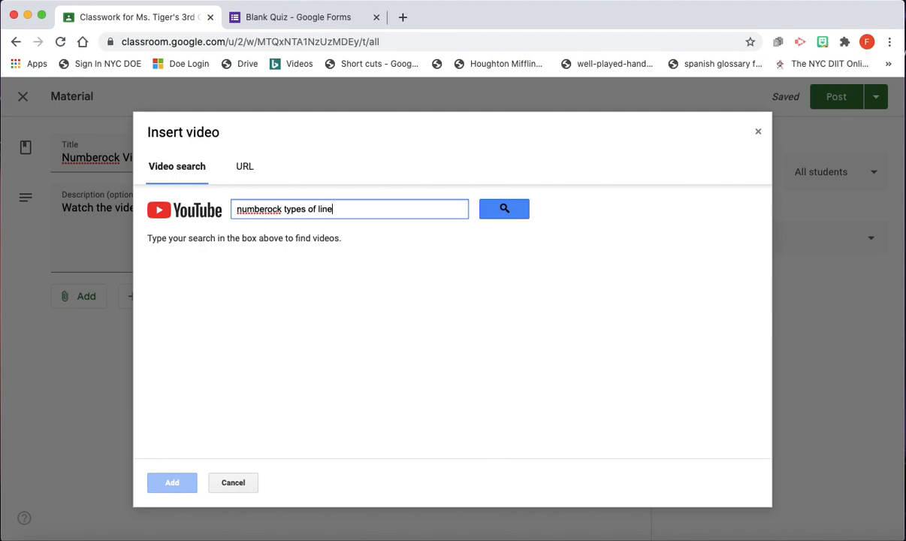
pyautogui.write('s')
pyautogui.press('Return')
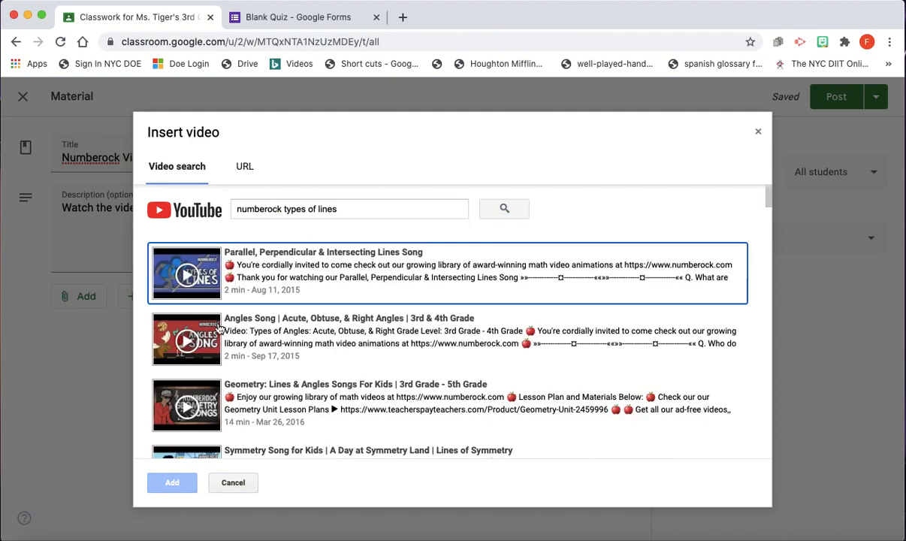
pyautogui.click(189, 299)
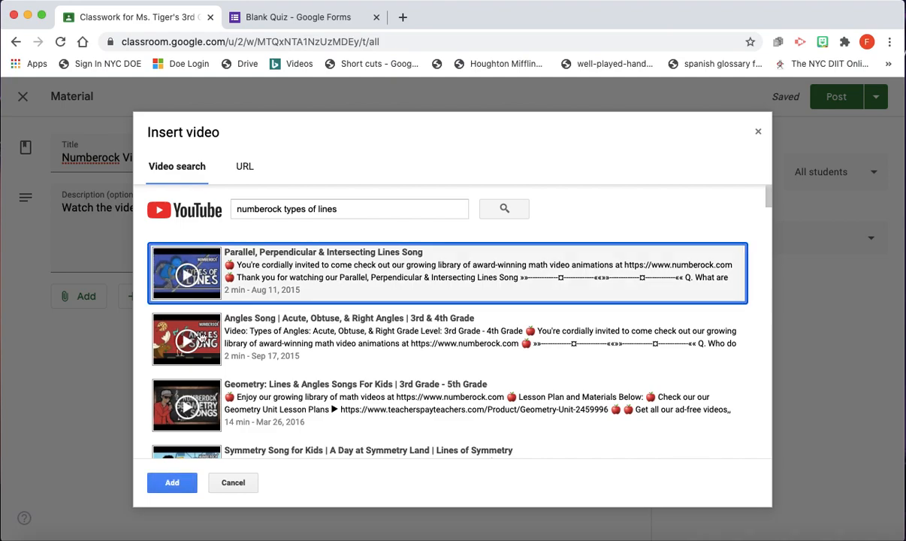
pyautogui.click(169, 483)
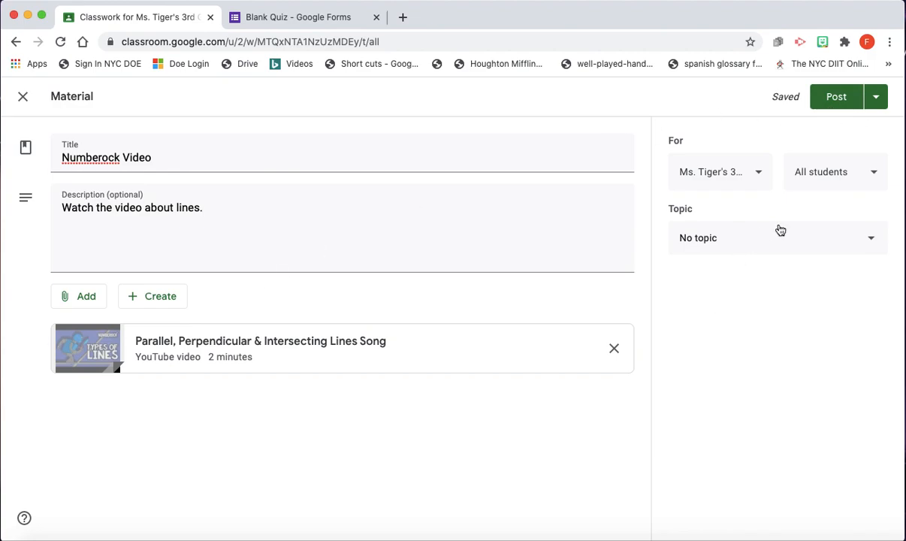
# Step: File the video material under the topic "September 10, 2020" and post it to the class
pyautogui.click(748, 243)
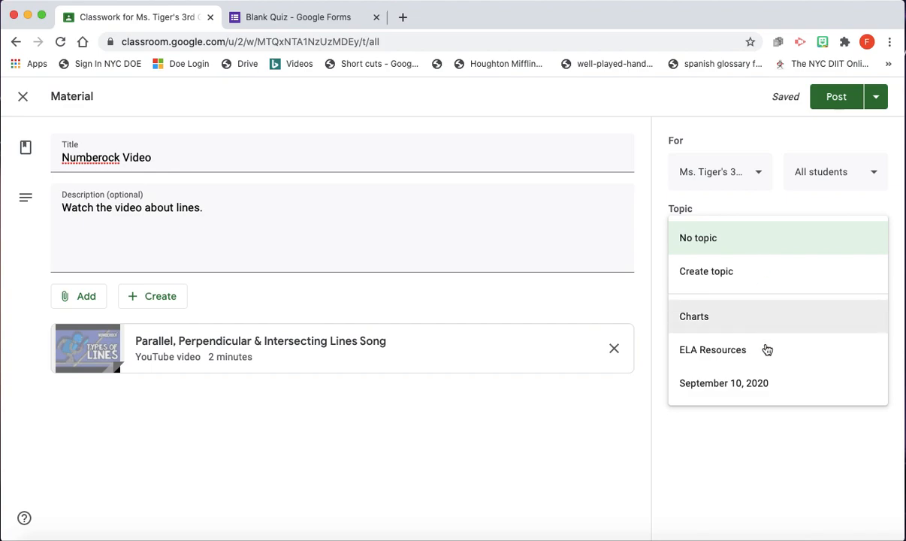
pyautogui.click(758, 380)
pyautogui.click(831, 107)
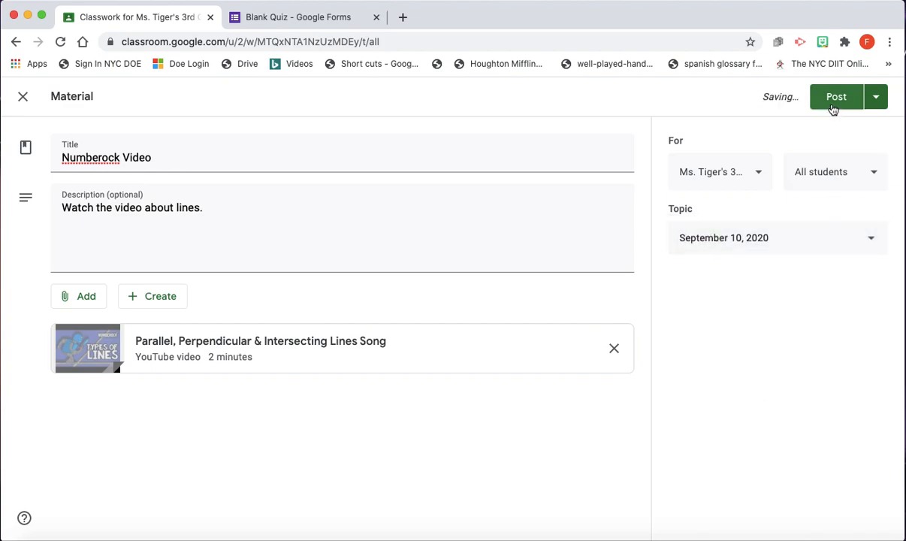